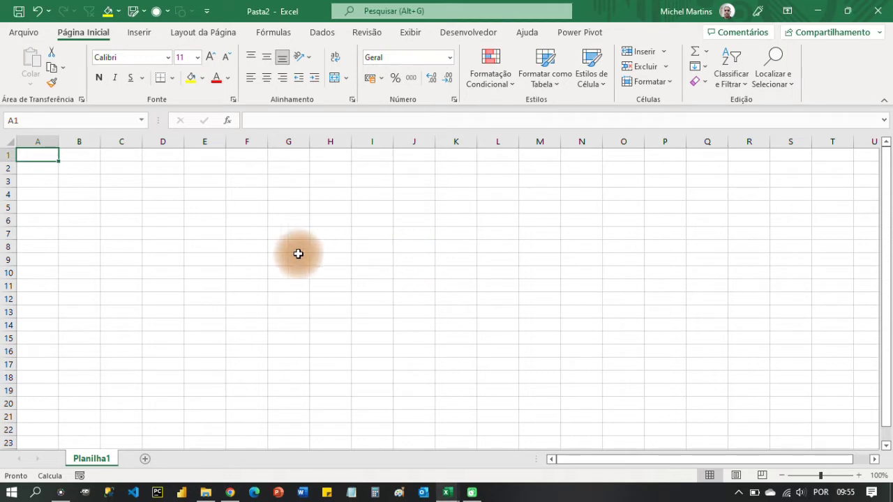
Step: Enter the heading Período in A1, with jan-2022 in A2 and fev-2022 in A3
type("Período")
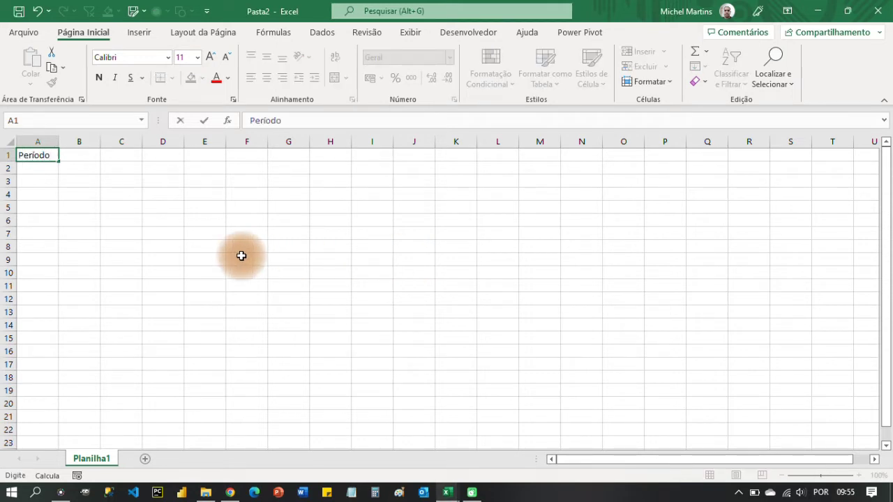
key("Return")
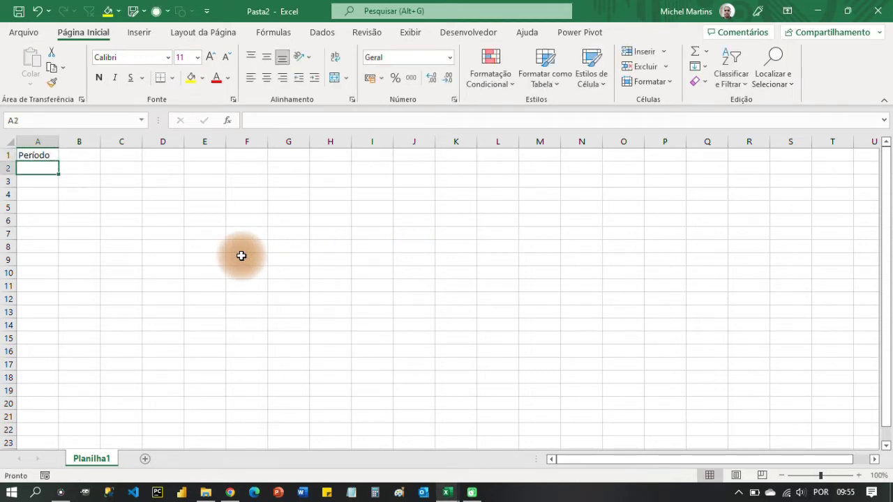
type("jan-2022")
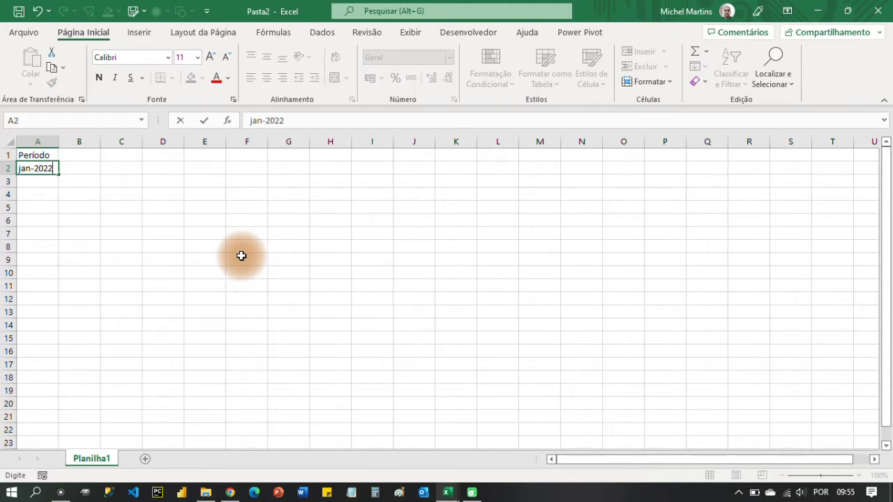
key("Return")
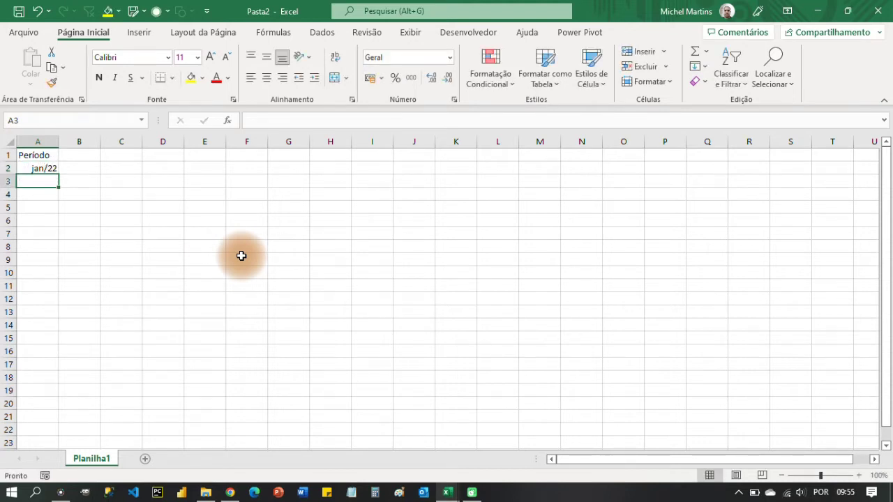
type("f")
type("ev-2022")
key("Return")
Step: Extend the monthly date series from A2:A3 down to row 19
key("Up")
key("Up")
key("shift+Down")
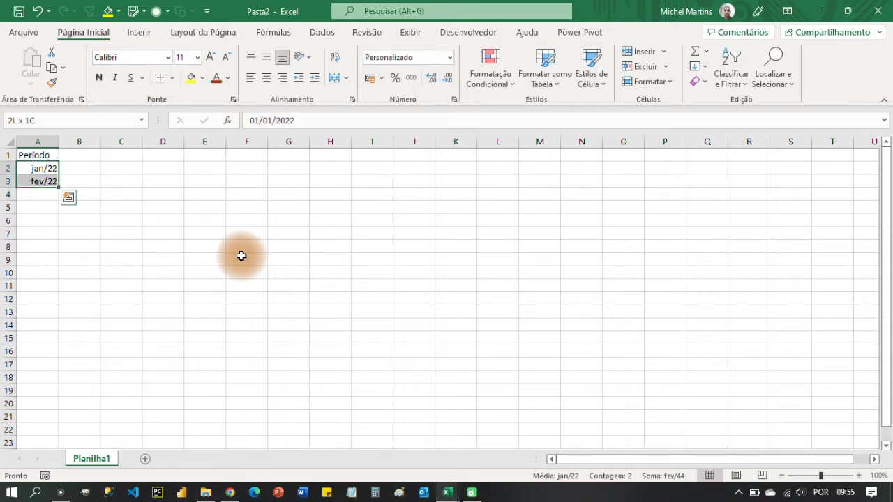
left_click_drag(58, 187, 53, 402)
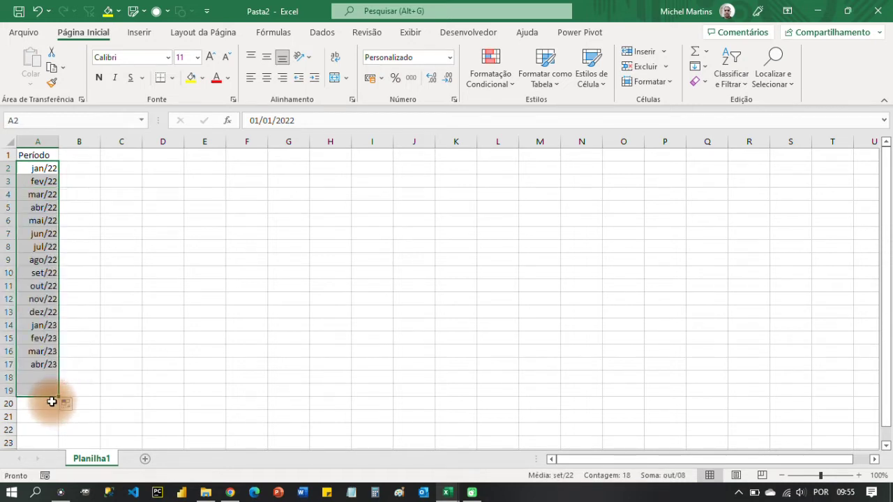
Step: Apply the custom number format mmm-aa to the dates in A2:A19
left_click(451, 62)
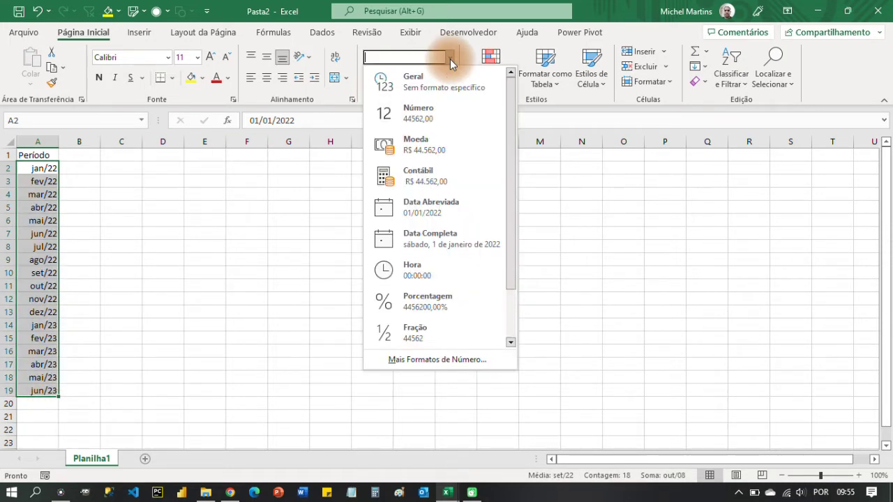
left_click(429, 360)
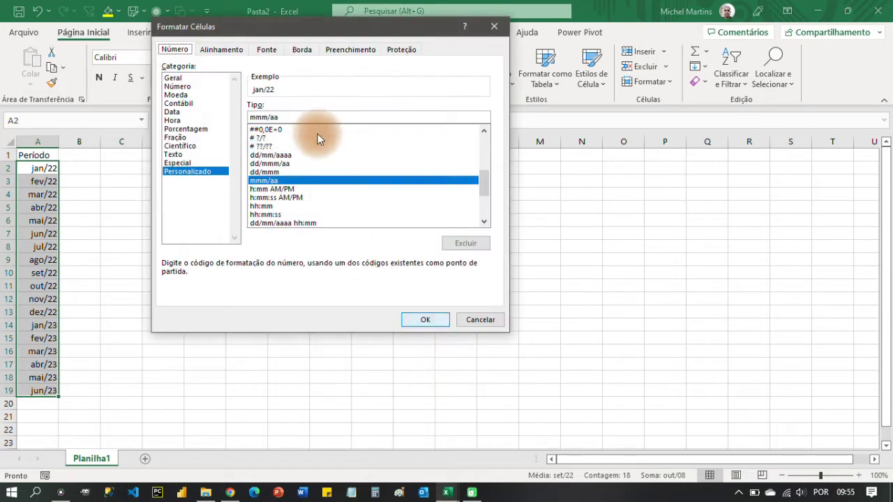
left_click(296, 119)
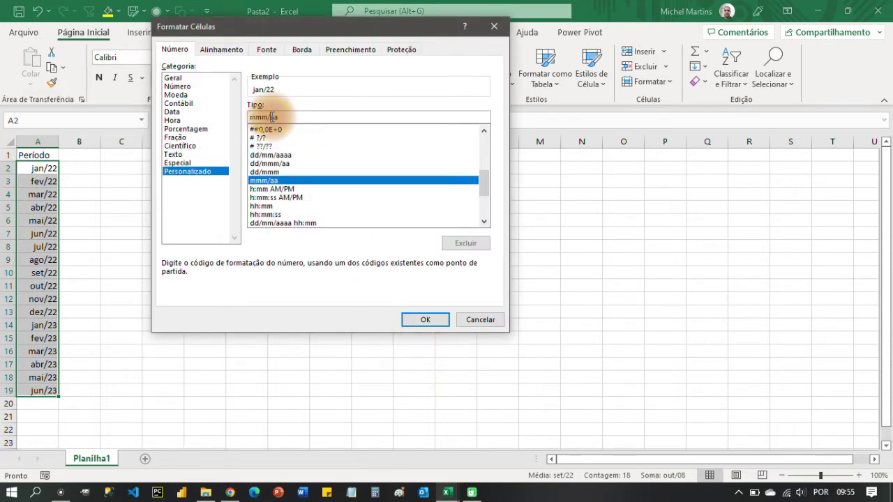
left_click(272, 117)
key("BackSpace")
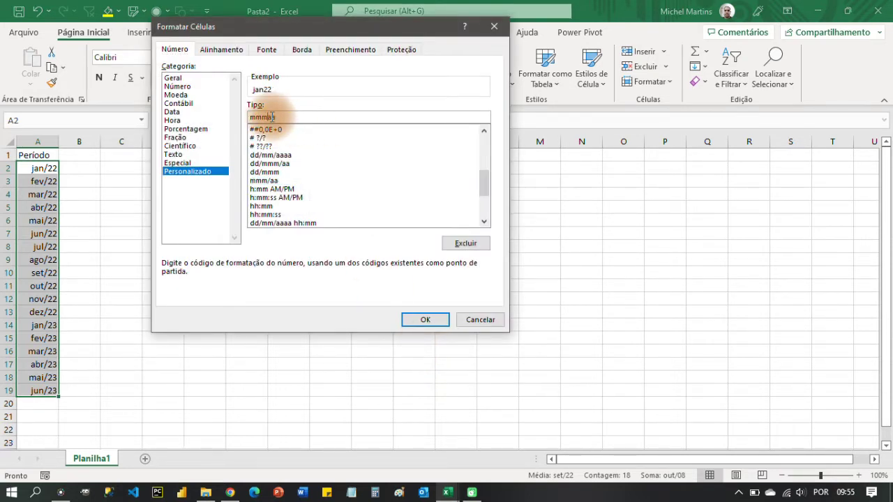
left_click(430, 319)
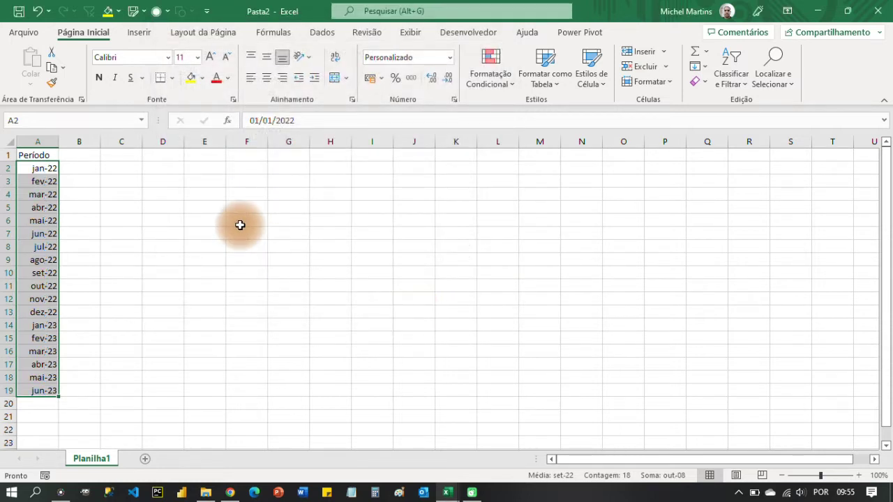
Step: Add the heading Investimento in B1 and enter the formula =-ALEATÓRIOENTRE(50000;10000) in B2
left_click(82, 157)
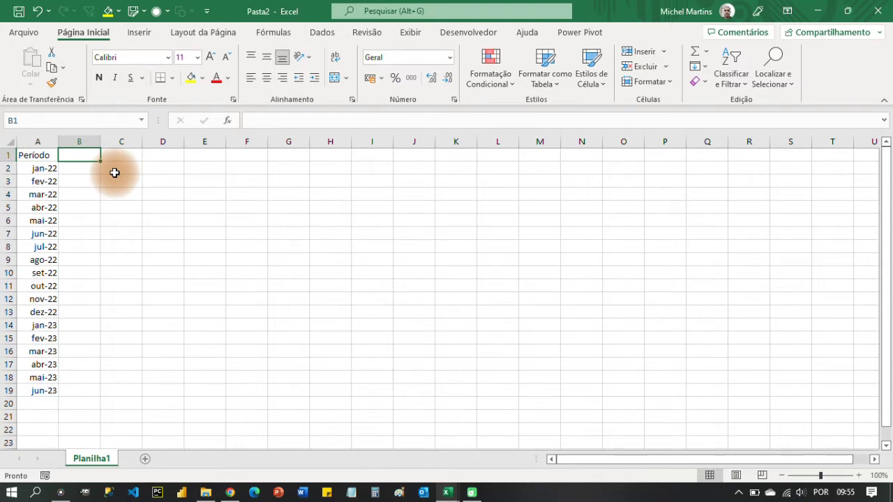
type("Investimento")
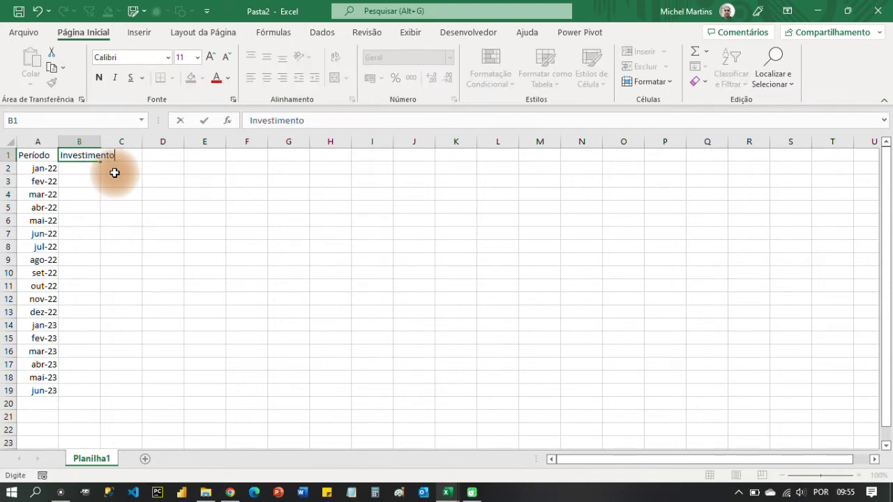
key("Return")
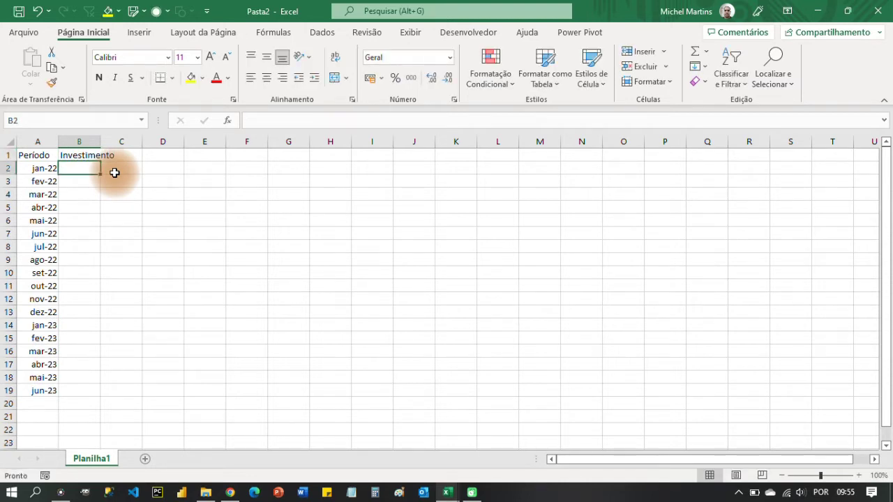
type("=-ale")
key("Tab")
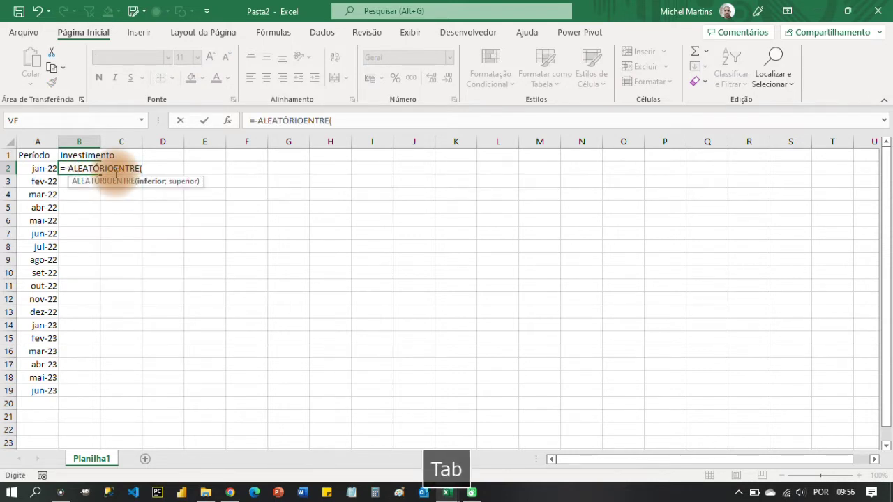
type("50000;")
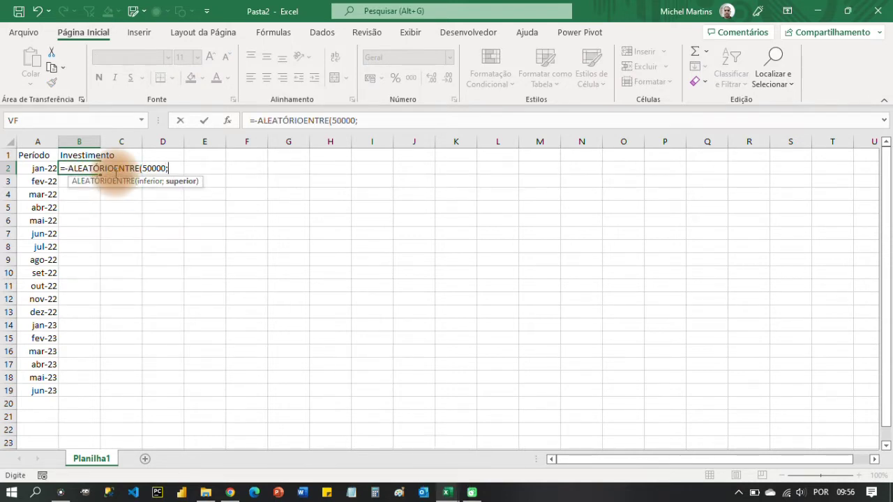
type("10000)")
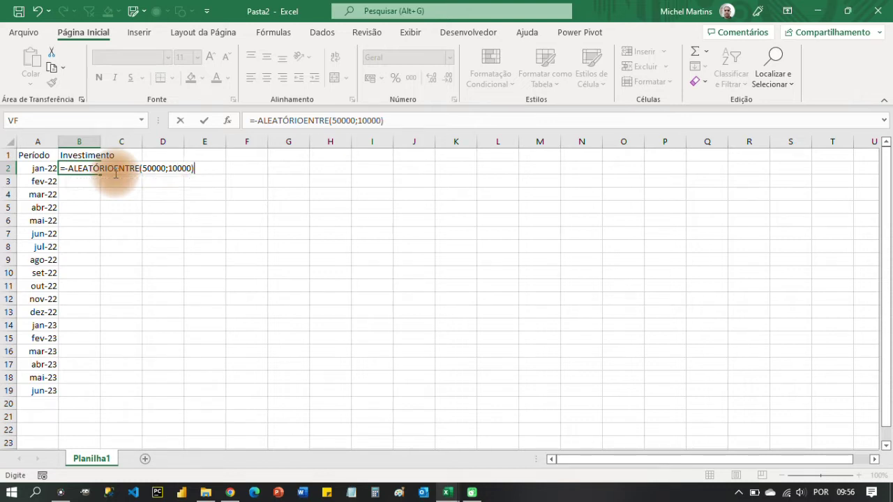
key("Return")
Step: Change the upper limit of the random formula in B2 to 100000
key("Up")
key("Up")
key("Down")
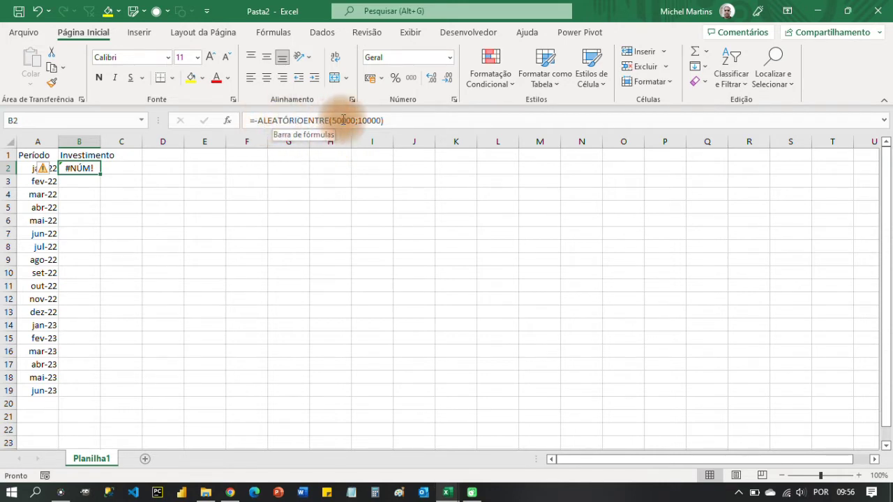
left_click(366, 120)
type("0")
key("Return")
Step: Fill B3:B19 with the formula =NÃO.DISP() and fit column B's width to its contents
left_click_drag(82, 181, 84, 387)
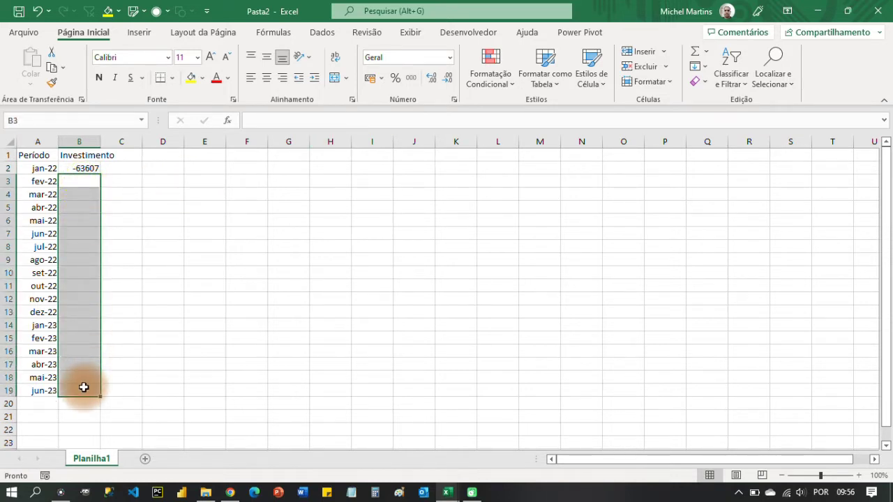
type("=nã")
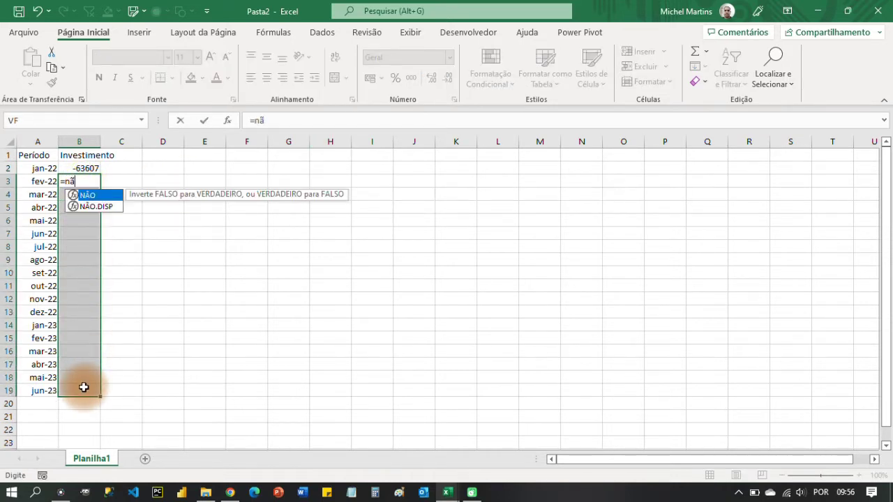
type("o")
key("Down")
key("Tab")
type(")")
key("ctrl+Return")
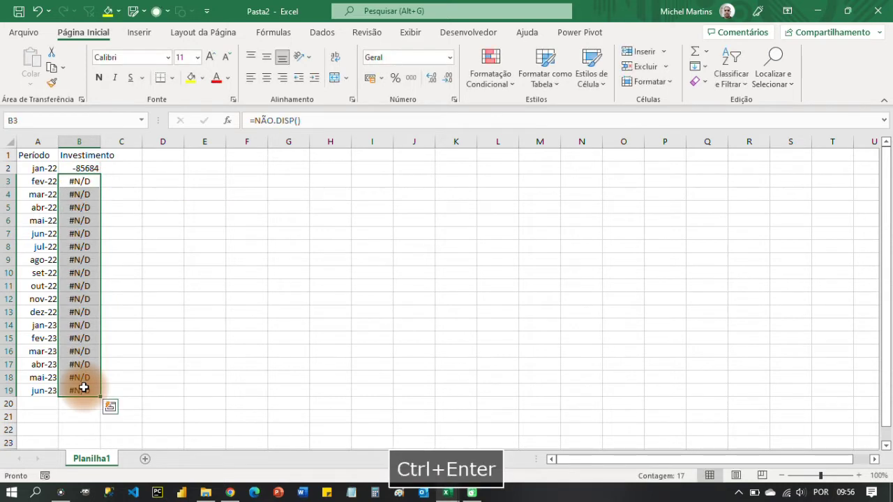
double_click(100, 139)
Step: Add the heading Retorno Acumulado in C1 and link C2 to the investment value with =B2
left_click(128, 154)
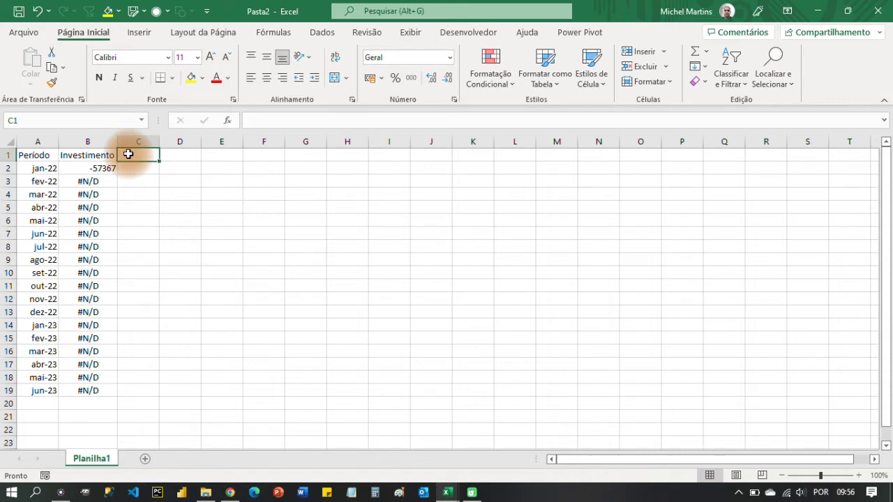
type("Retorno Acumu")
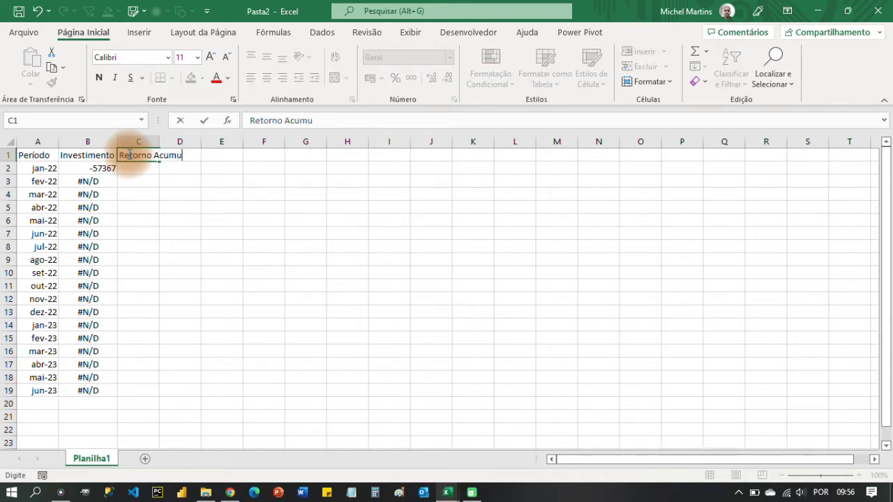
key("Return")
type("=")
key("Left")
key("Return")
Step: Fill C3:C19 with the formula =ALEATÓRIOENTRE(50000;15000)+C2, so each row adds to the cell above
key("shift+Down")
key("shift+Down")
key("shift+Down")
key("shift+Down")
key("shift+Down")
key("shift+Down")
key("shift+Down")
key("shift+Down")
key("shift+Down")
key("shift+Down")
key("shift+Down")
key("shift+Down")
key("shift+Down")
key("shift+Down")
key("shift+Down")
key("shift+Down")
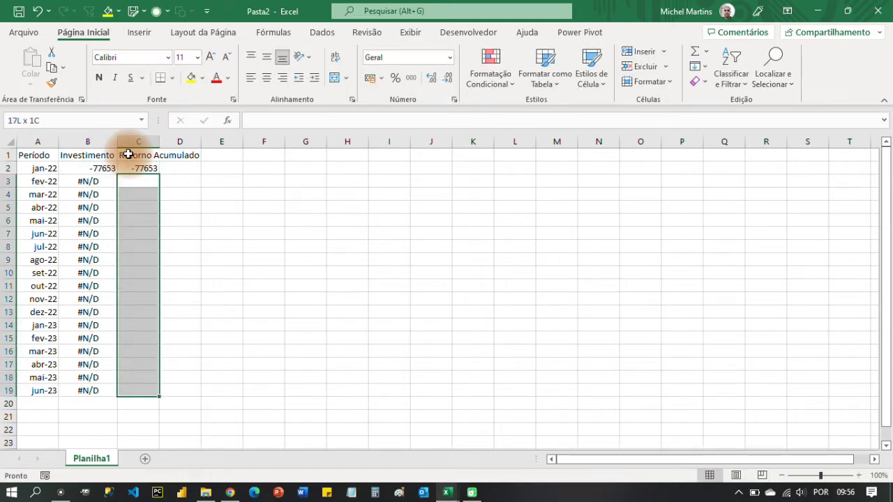
type("=ale")
key("Down")
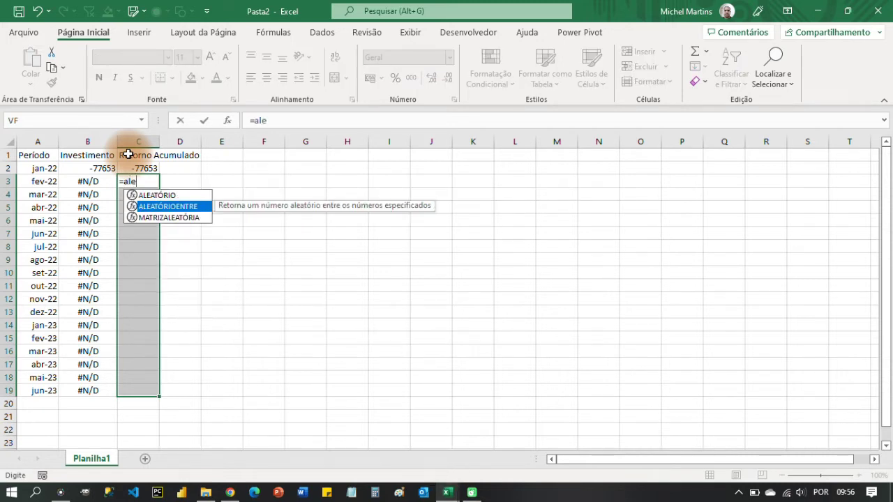
key("Tab")
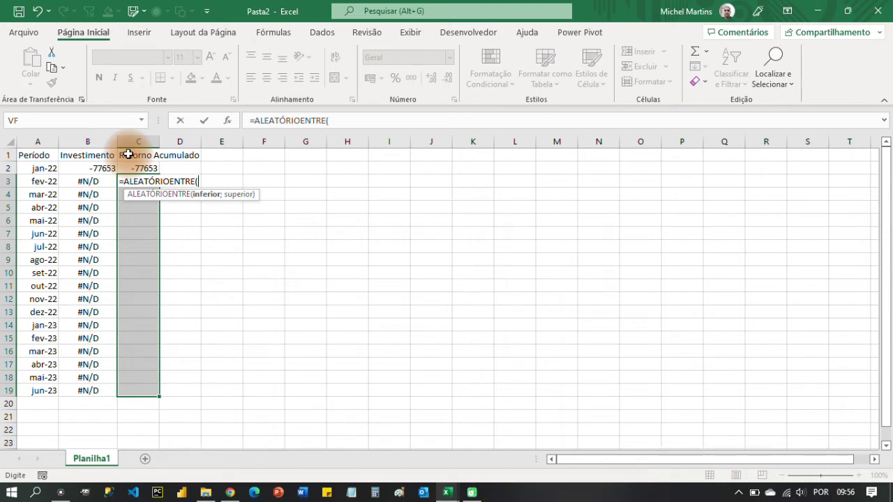
type("50000;")
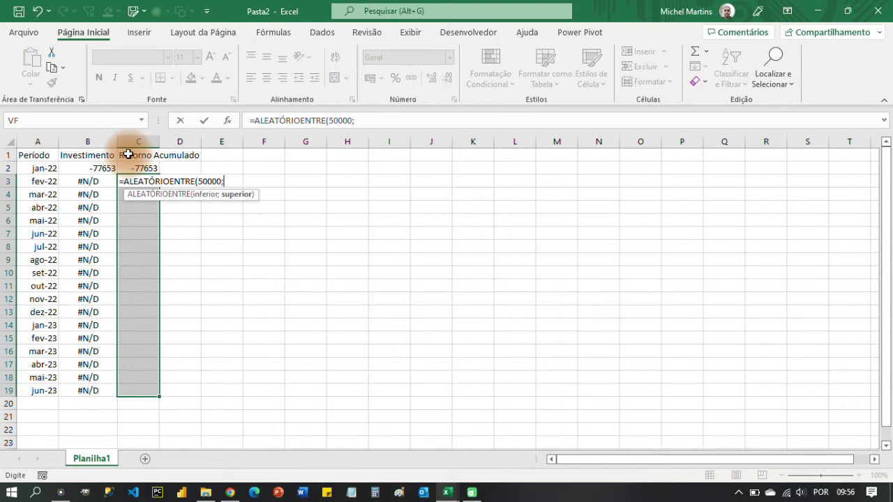
type("15000)")
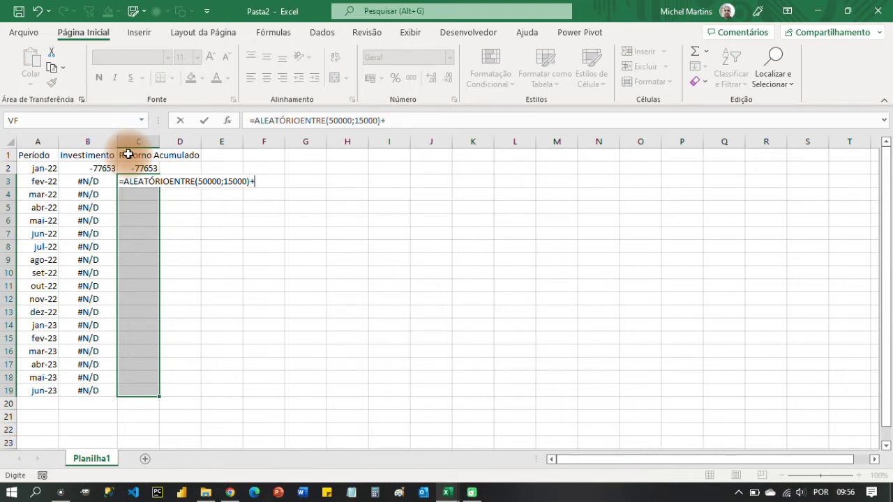
type("+")
key("Up")
key("ctrl+Return")
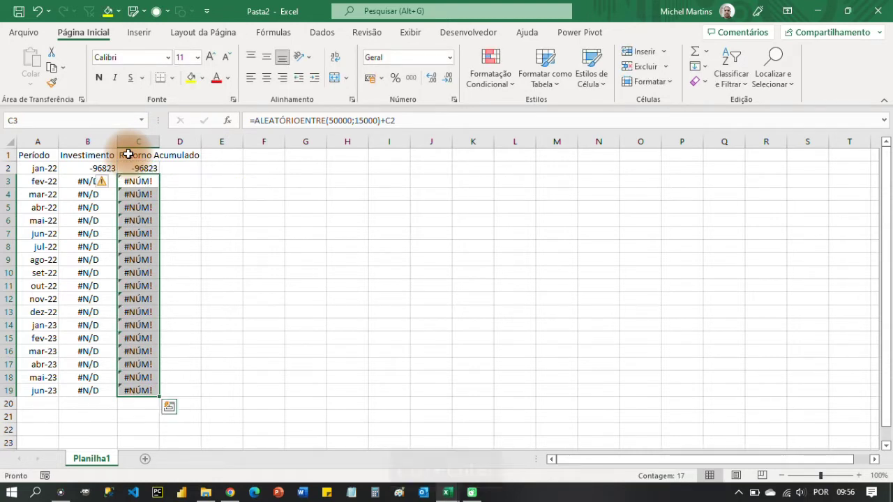
Step: Change the random formula's lower limit to 5000 throughout C3:C19 and fit column C's width to its contents
left_click(338, 120)
key("BackSpace")
key("ctrl+Return")
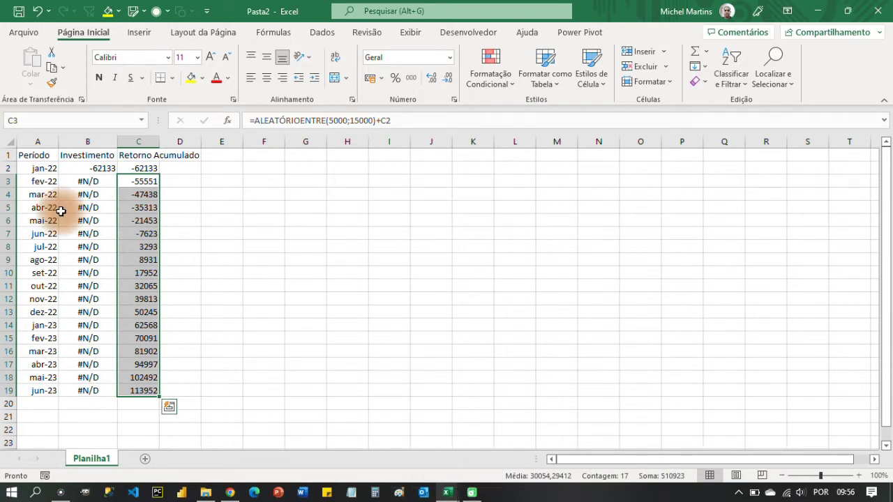
left_click(35, 156)
double_click(163, 141)
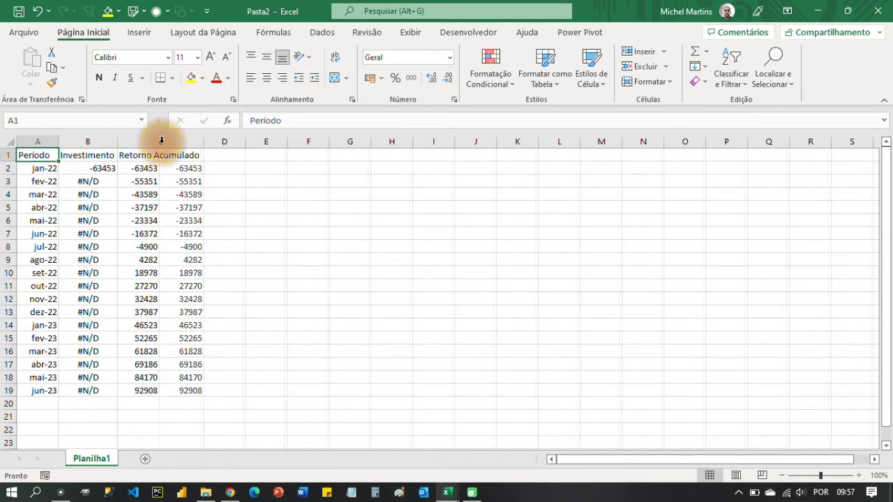
Step: Insert a clustered column chart of the table and move it beside the data, across about columns J to Q
left_click(139, 33)
left_click(323, 52)
left_click(335, 88)
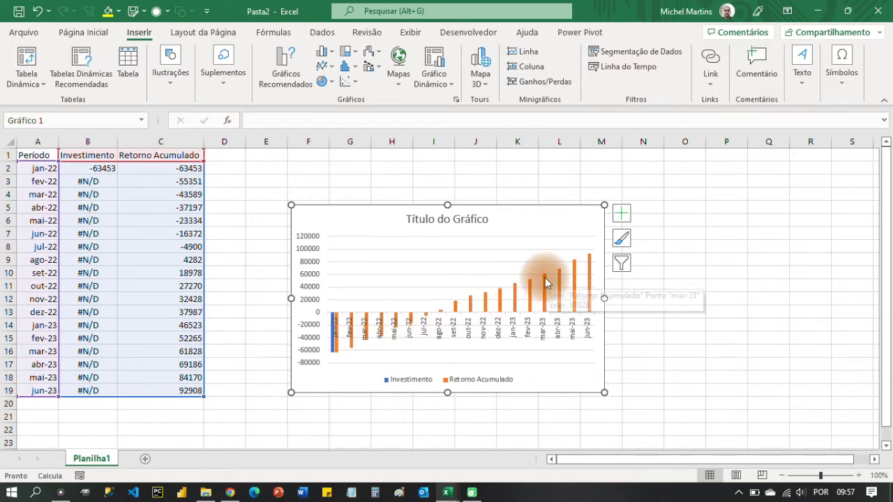
left_click_drag(373, 207, 561, 173)
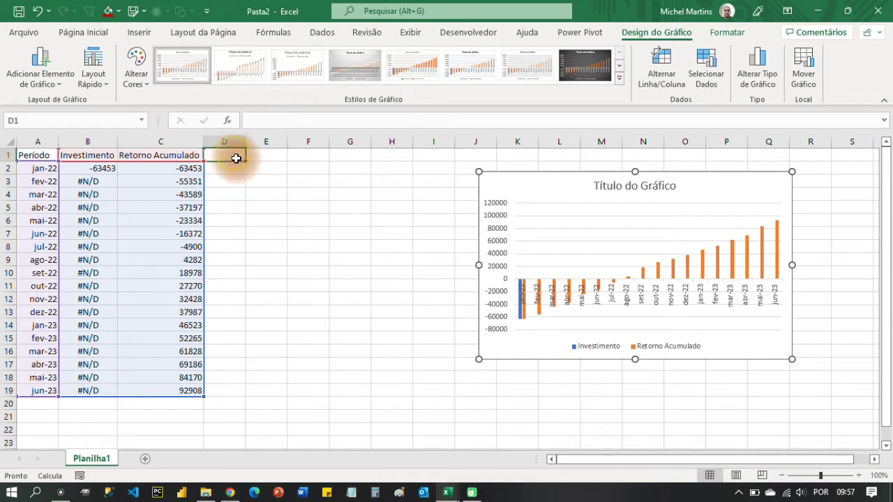
Step: Add the heading Negativo in D1
left_click(233, 154)
type("Negati")
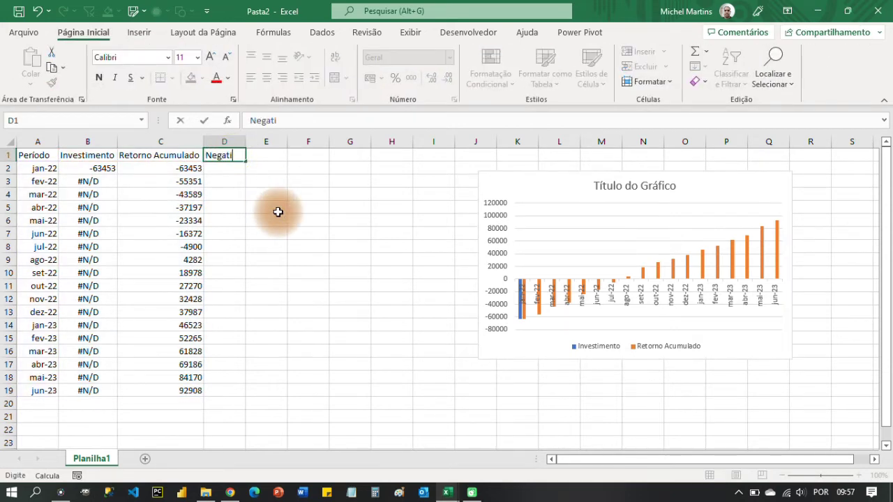
type("vo")
key("Return")
Step: Fill D2:D19 with the formula =SE(C2<0;C2;NÃO.DISP()), so only negative accumulated returns are kept
key("shift+Down")
key("shift+Down")
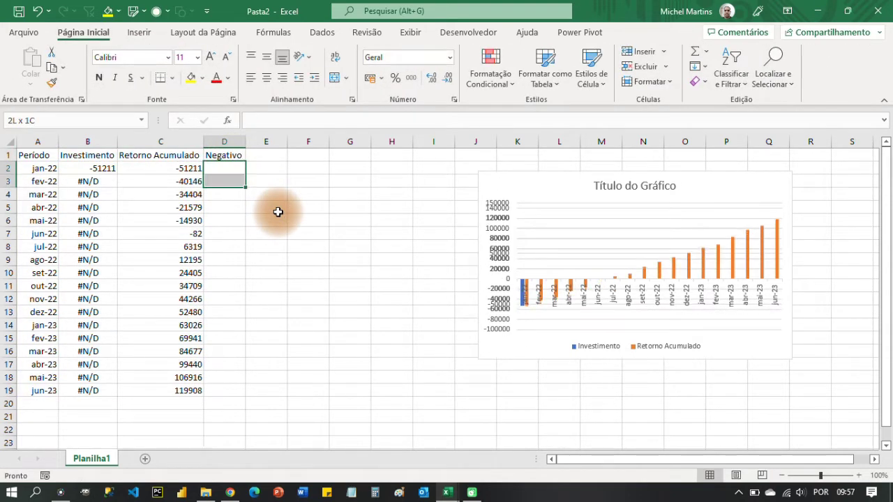
key("shift+Down")
key("shift+Down")
key("shift+Down")
key("shift+Down")
key("shift+Down")
key("shift+Down")
key("shift+Down")
key("shift+Down")
key("shift+Down")
key("shift+Down")
key("shift+Down")
key("shift+Down")
key("shift+Down")
key("shift+Down")
key("shift+Down")
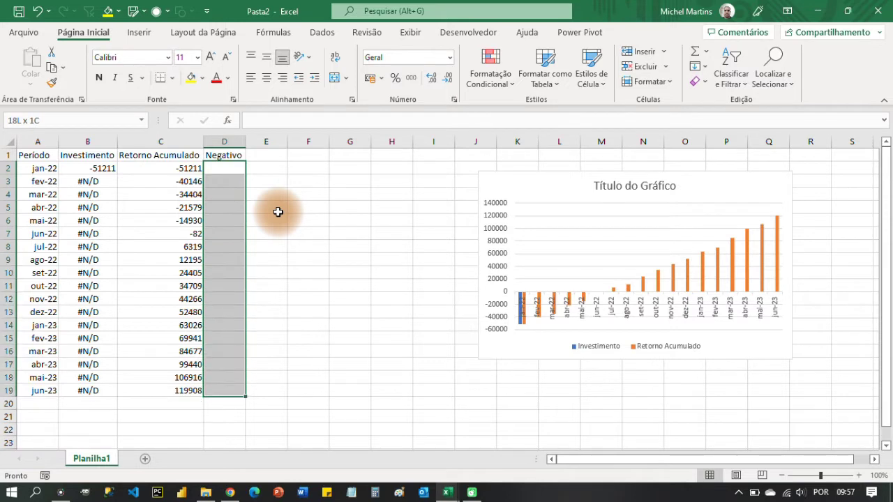
type("=se")
key("Tab")
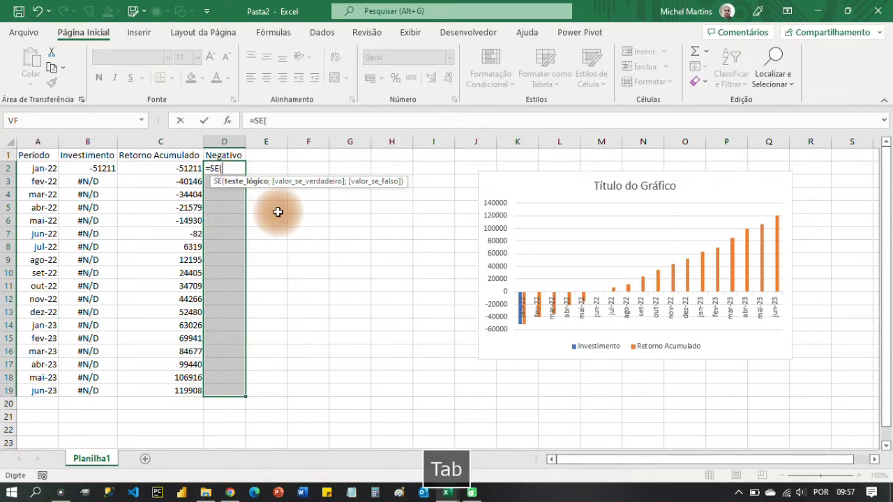
key("Left")
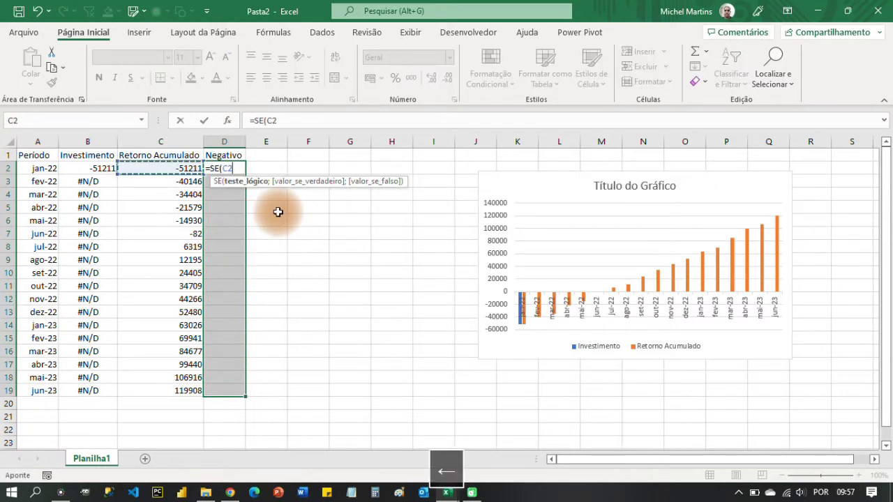
type("<")
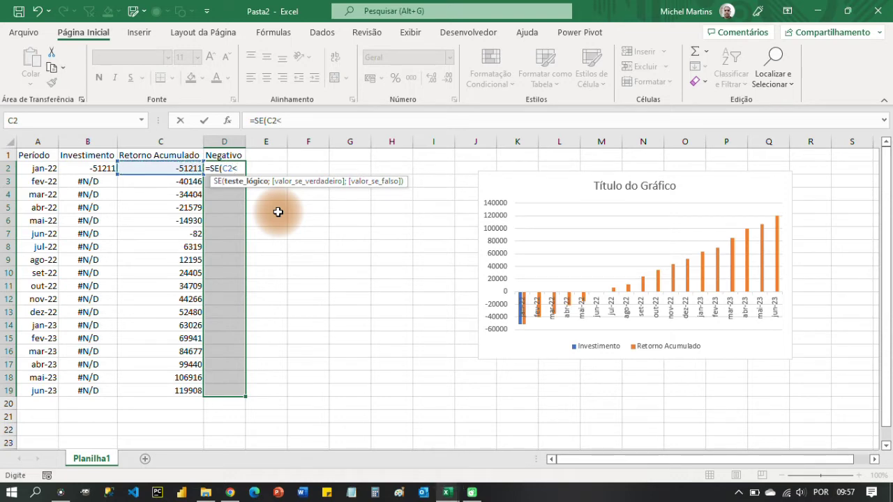
type("0;")
key("Left")
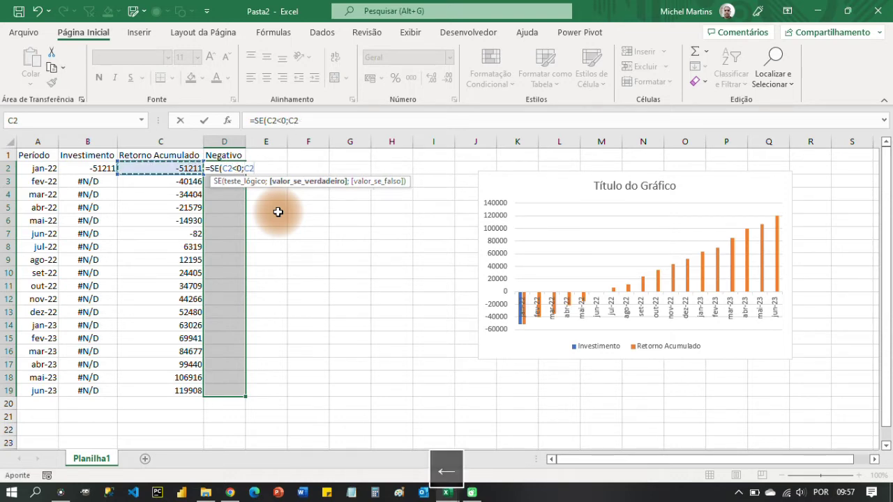
type(";não.")
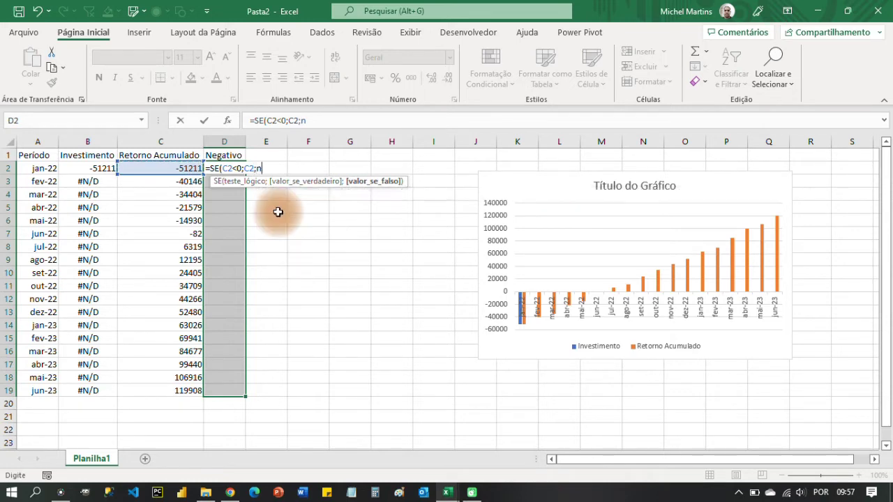
key("Tab")
type("))")
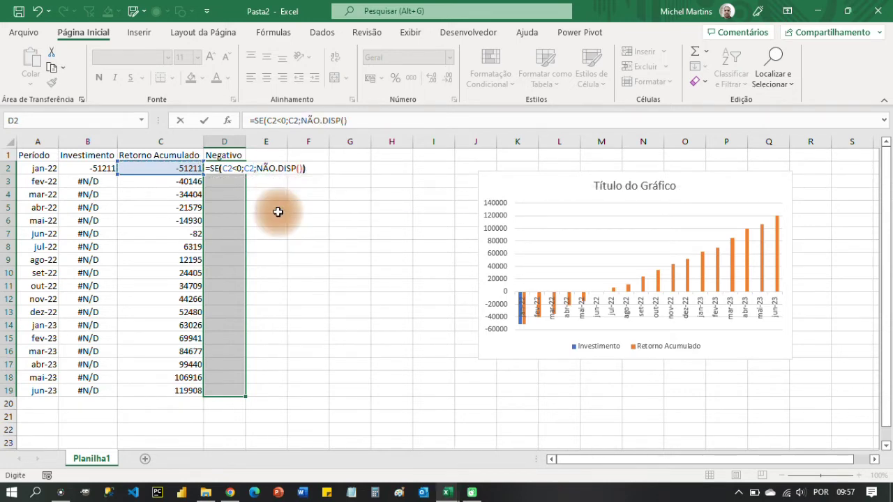
key("ctrl+Return")
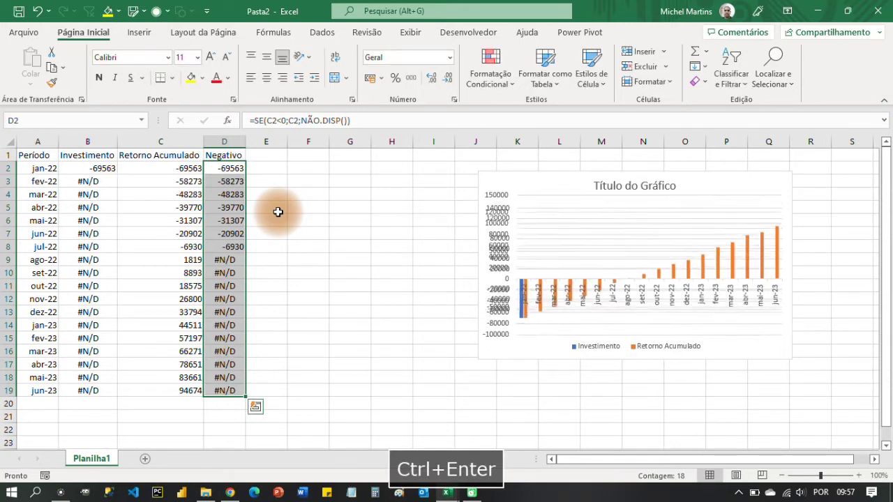
Step: Recalculate the random values a few times and compare the negative accumulated returns in column C with column D
left_click_drag(184, 168, 219, 245)
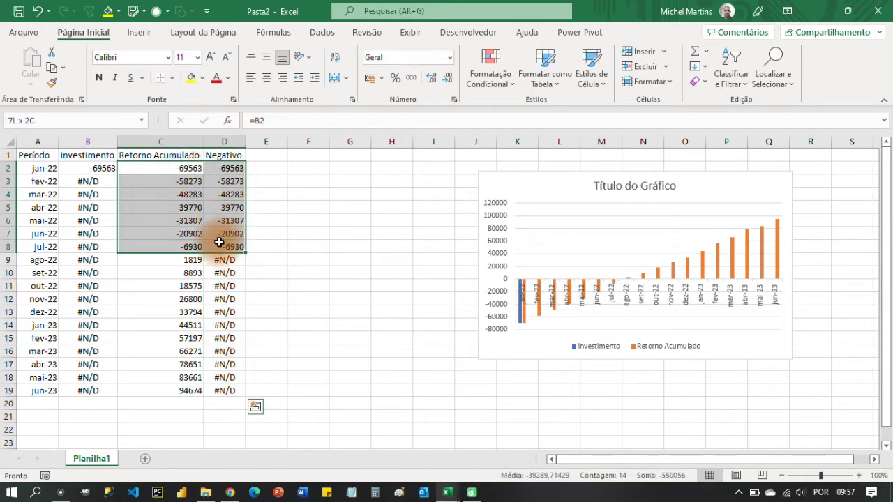
left_click(284, 242)
key("F9")
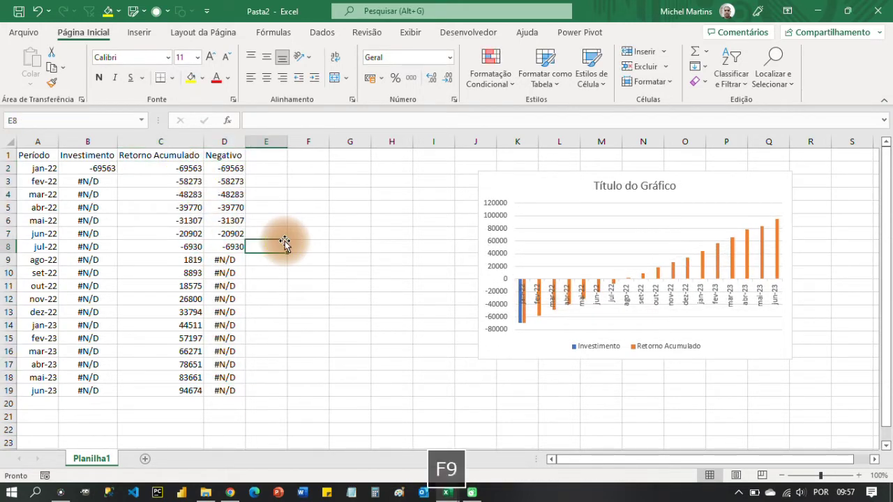
key("F9")
key("F9")
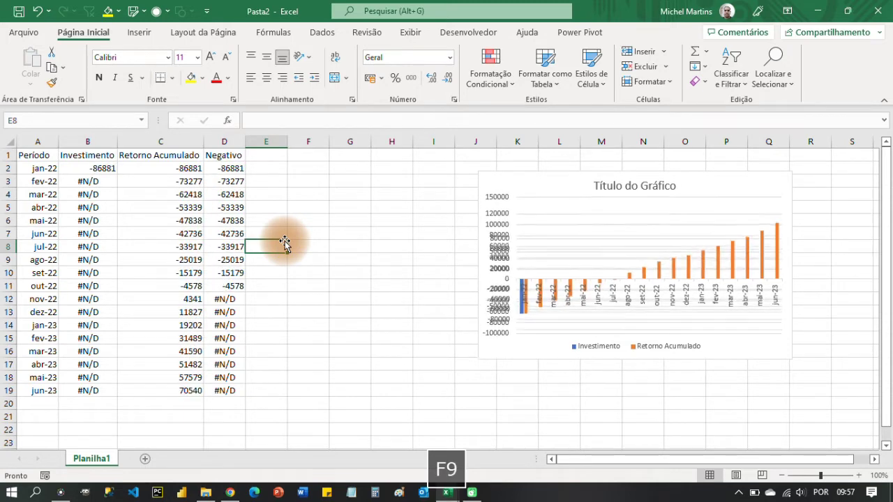
left_click_drag(178, 170, 214, 286)
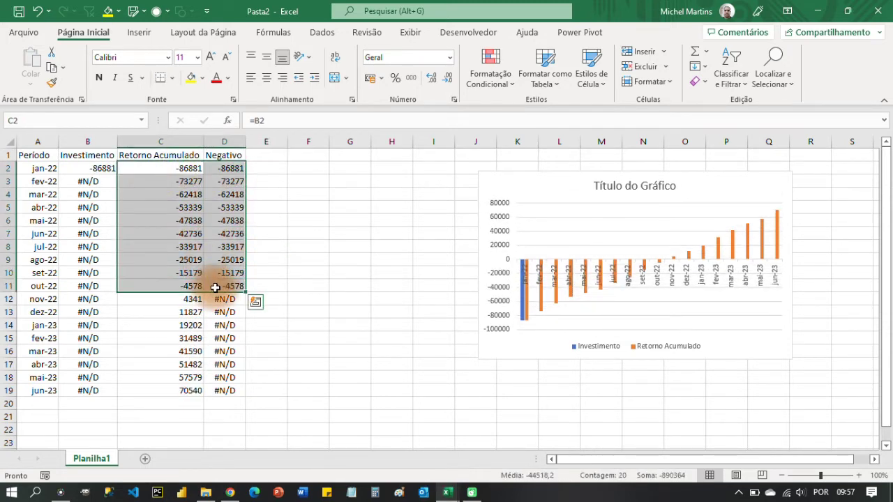
Step: Add the heading Payback in E1
left_click(276, 152)
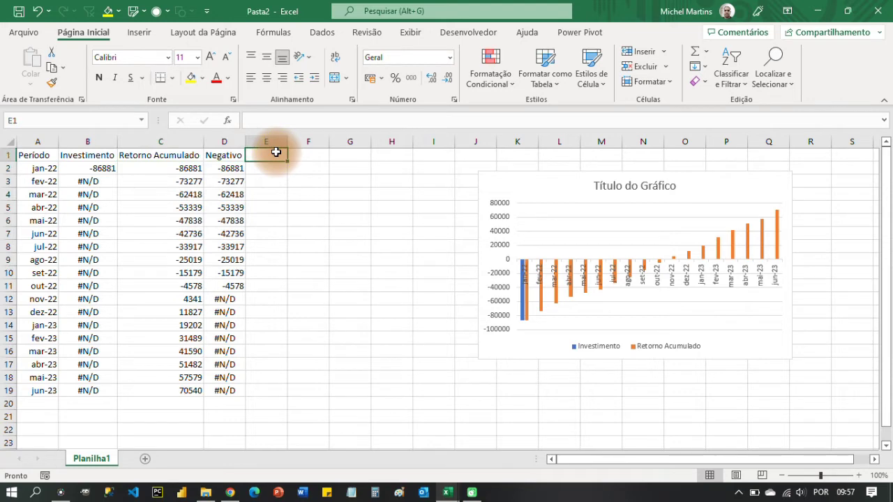
type("Paybac")
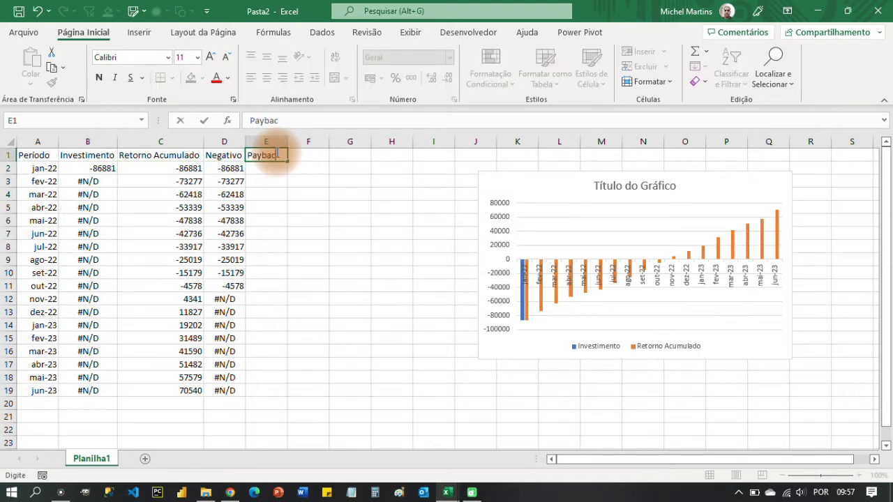
type("k")
key("Return")
key("shift+Down")
key("shift+Down")
key("shift+Down")
key("shift+Down")
key("shift+Down")
key("shift+Down")
key("shift+Down")
key("shift+Down")
key("shift+Down")
key("shift+Down")
key("shift+Down")
key("shift+Down")
key("shift+Down")
key("shift+Down")
key("shift+Down")
key("shift+Down")
key("shift+Down")
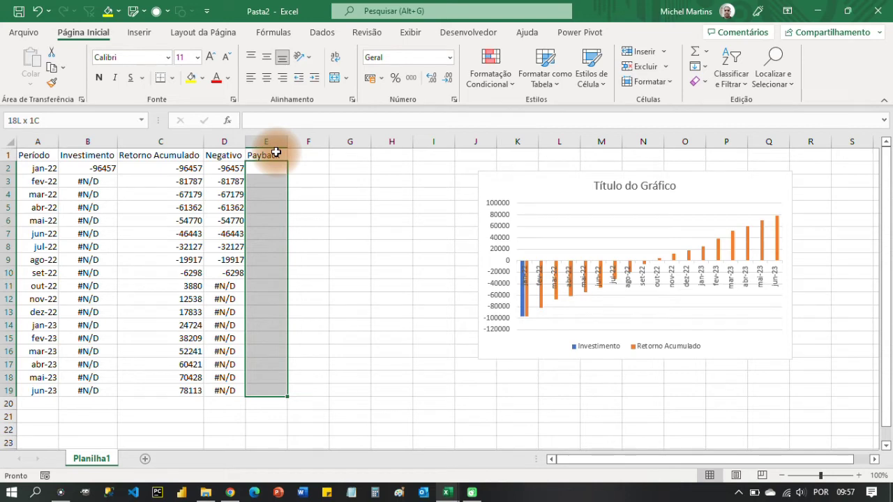
type("=s")
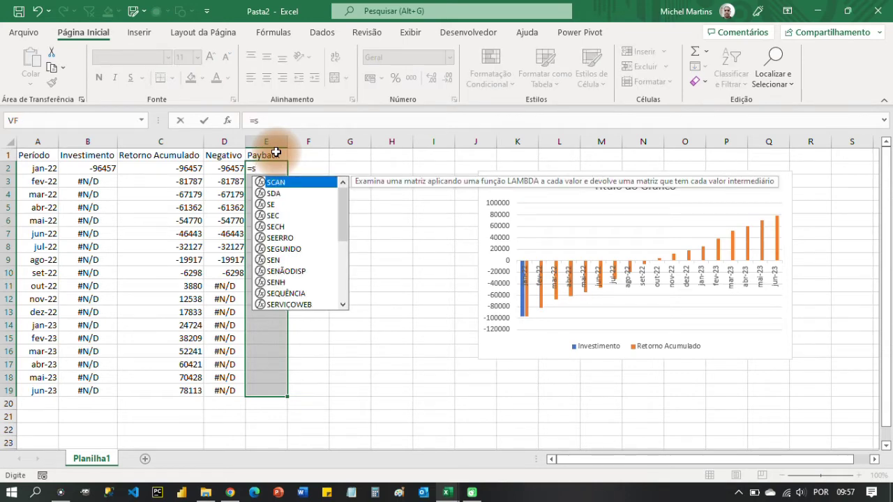
type("e")
key("Right")
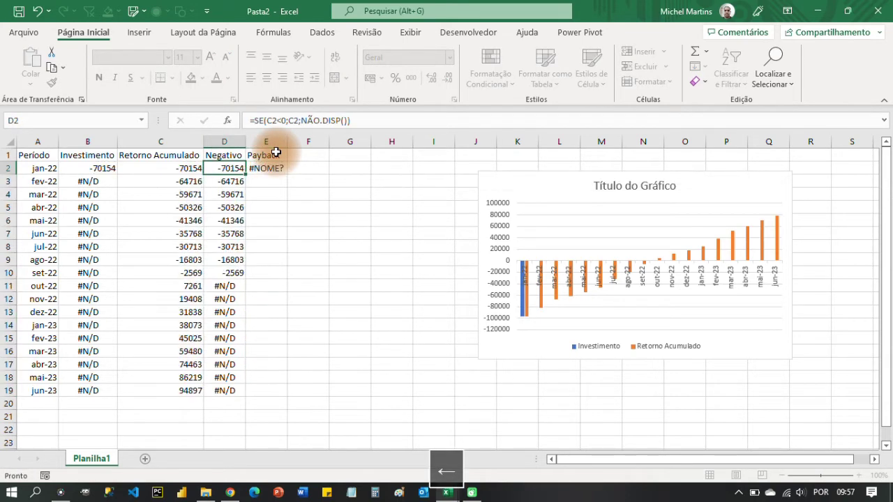
Step: Enter =SE(E(C2>=0;C1<0);C2;NÃO.DISP()) in E2 and fill it down to E19
key("F2")
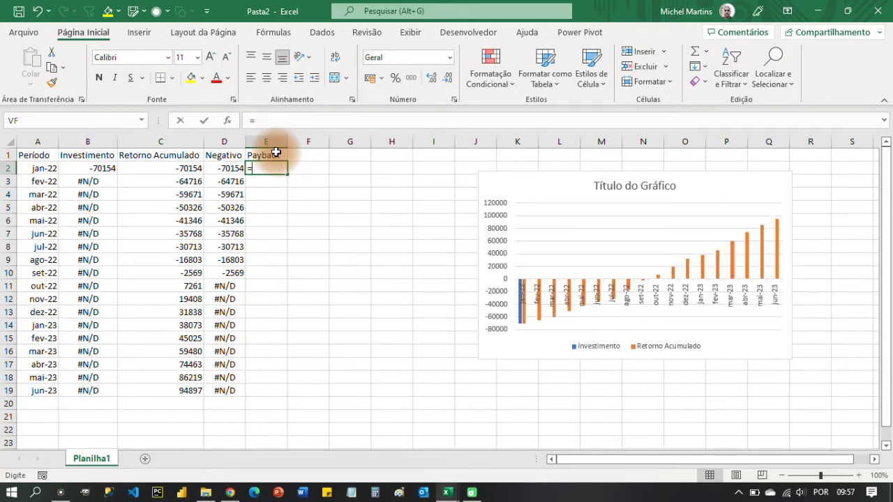
key("Tab")
key("Left")
key("Left")
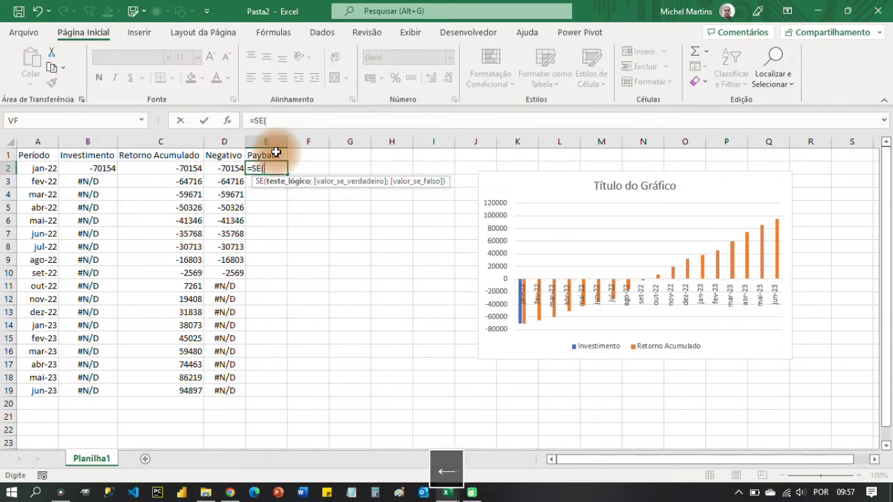
type(">")
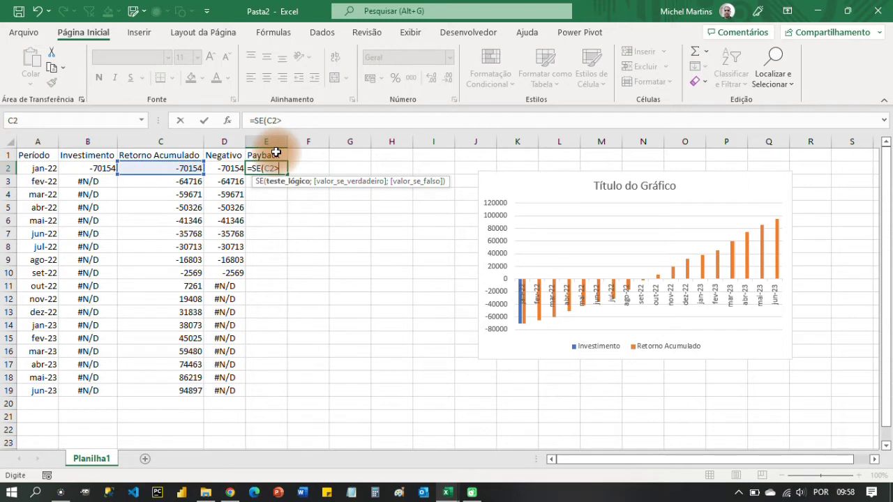
key("BackSpace")
key("BackSpace")
type("E")
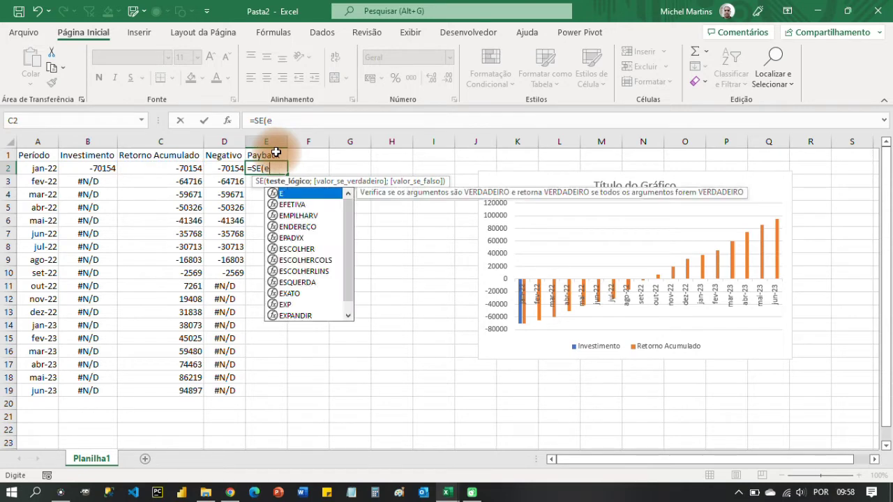
key("Tab")
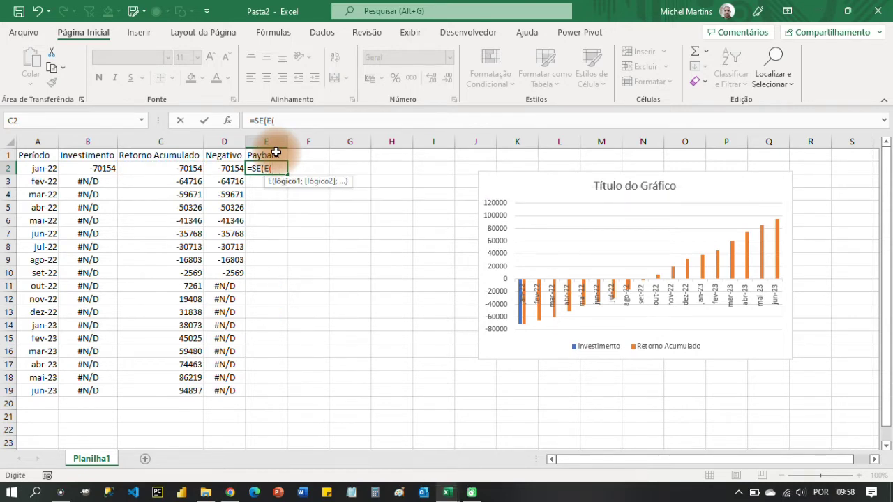
key("Left")
key("Left")
type(">")
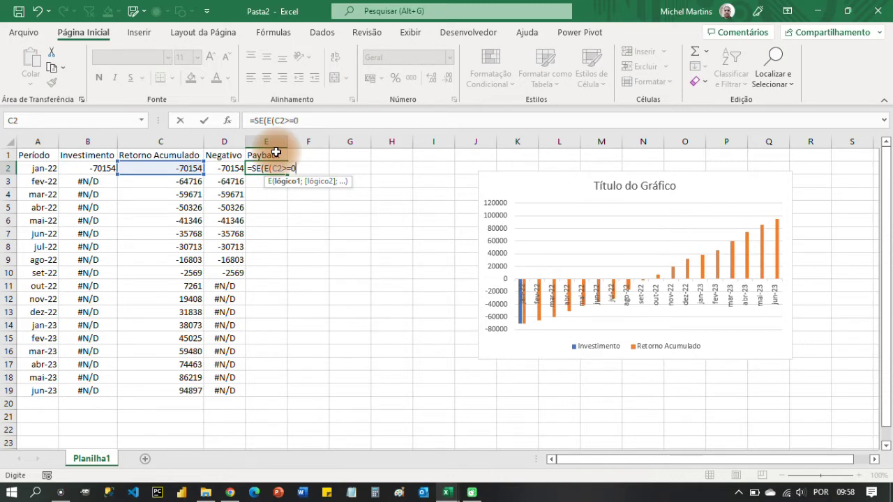
type("=0;")
key("Left")
key("Left")
key("Up")
type("<")
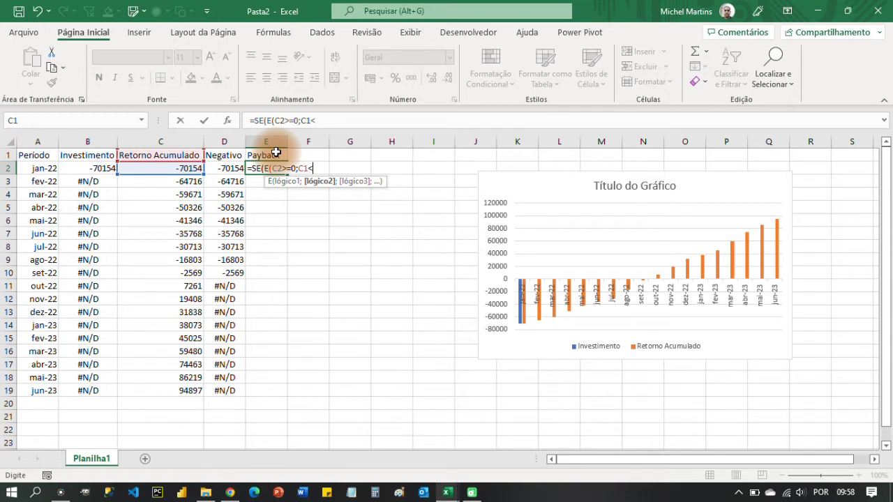
type("0);")
key("Left")
key("Left")
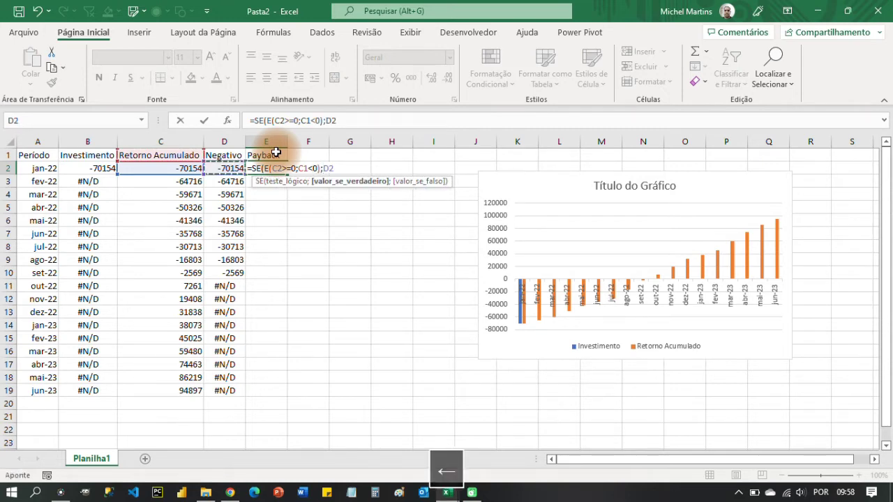
type(";não")
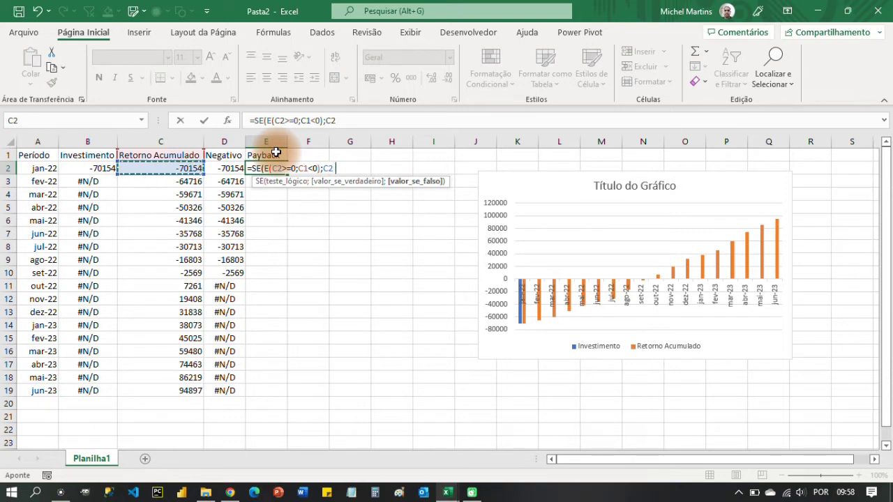
key("Down")
key("Tab")
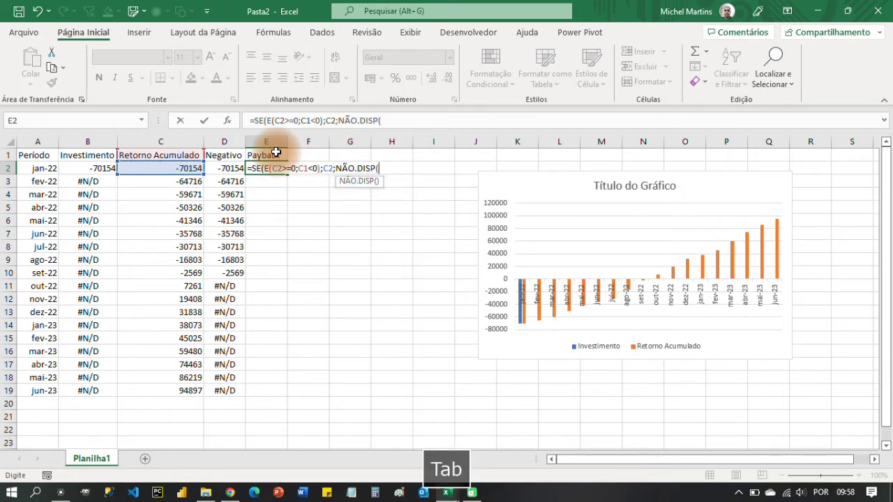
type("))")
key("Return")
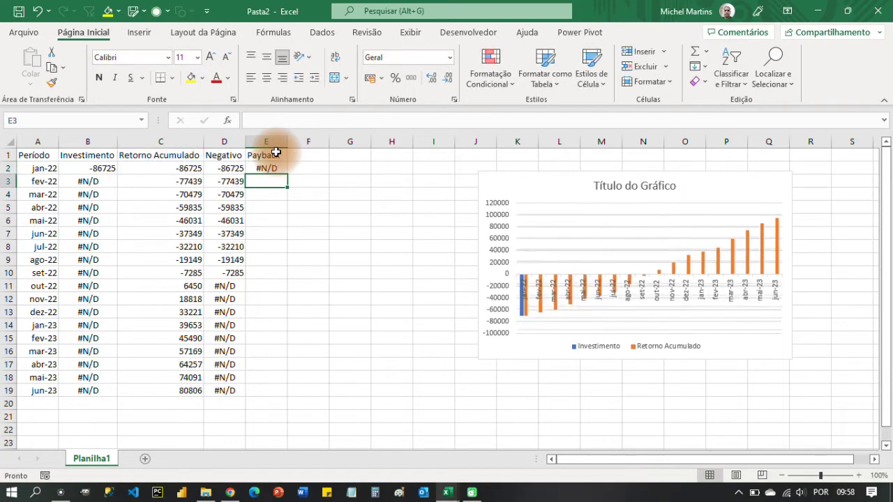
left_click(276, 169)
left_click_drag(286, 173, 272, 398)
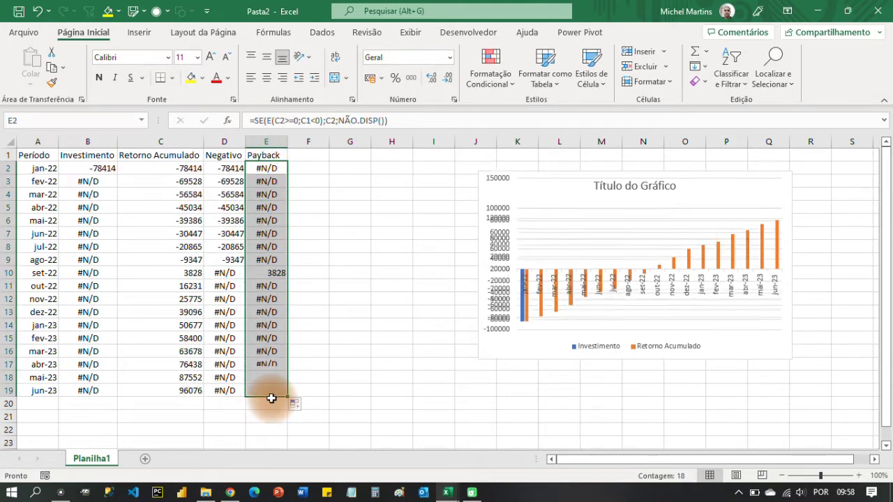
Step: Recalculate the random values and check which month holds the payback value in column E each time
left_click(266, 272)
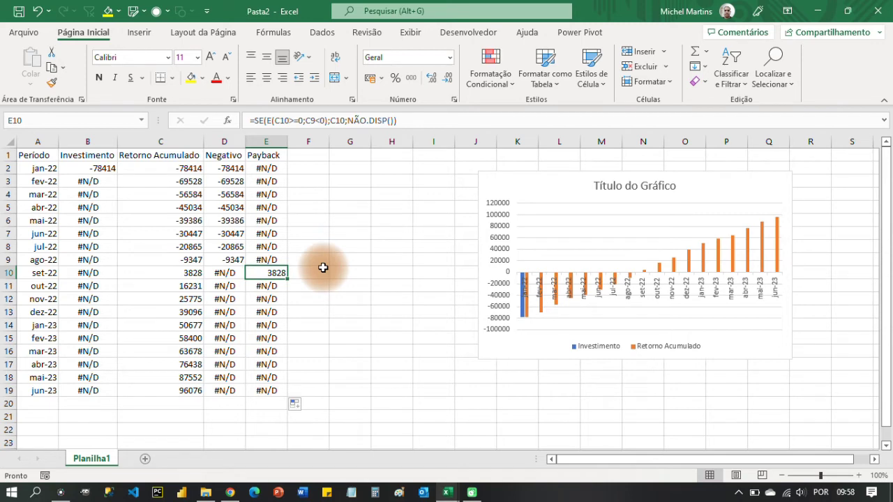
key("F9")
left_click(269, 259)
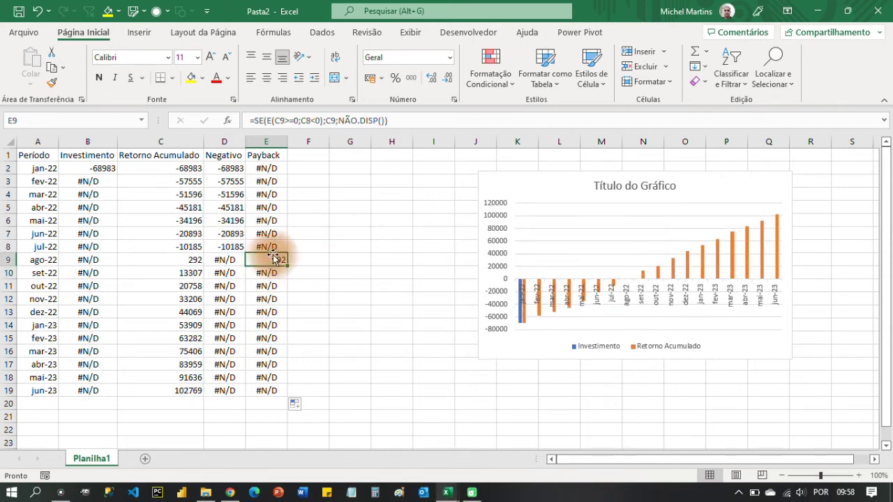
key("F9")
left_click(282, 285)
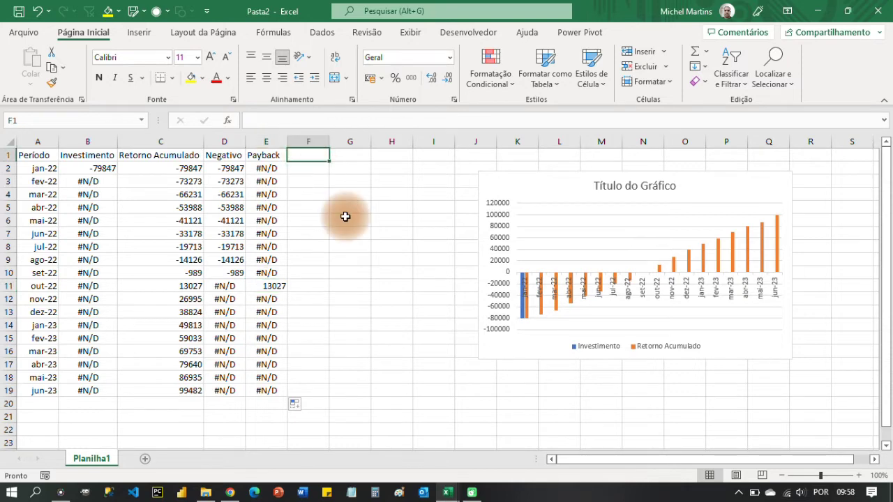
Step: Add the heading Positivo in F1
type("Posi")
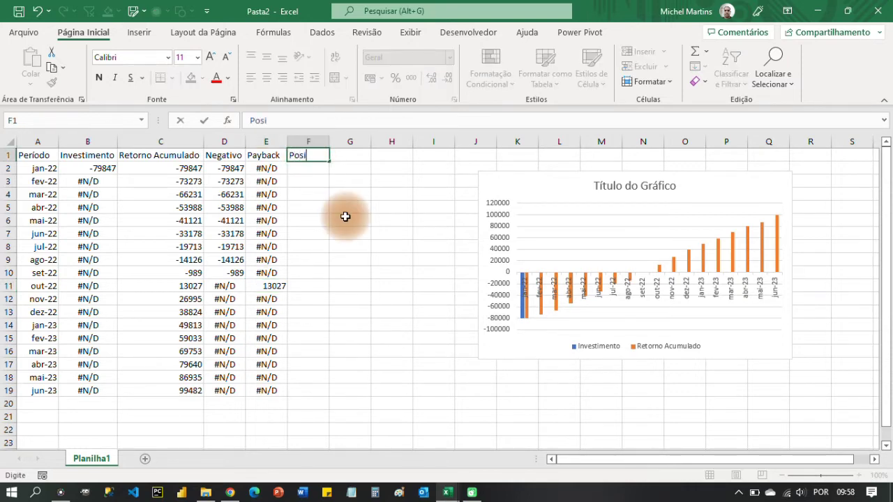
key("Return")
Step: Fill F2:F19 with the formula =SE(E(C2>0;C1>=0);C2;NÃO.DISP())
key("shift+Down")
key("shift+Down")
key("shift+Down")
key("shift+Down")
key("shift+Down")
key("shift+Down")
key("shift+Down")
key("shift+Down")
key("shift+Down")
key("shift+Down")
key("shift+Down")
key("shift+Down")
key("shift+Down")
key("shift+Down")
key("shift+Down")
key("shift+Down")
key("shift+Down")
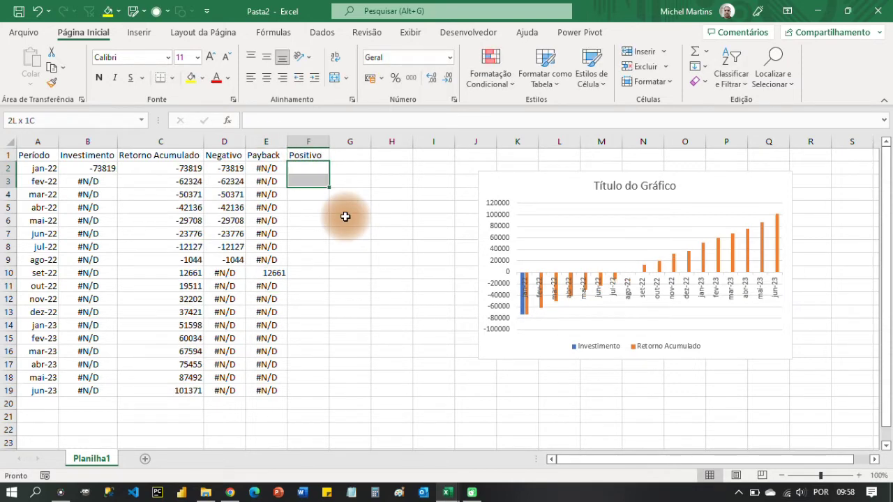
type("=se")
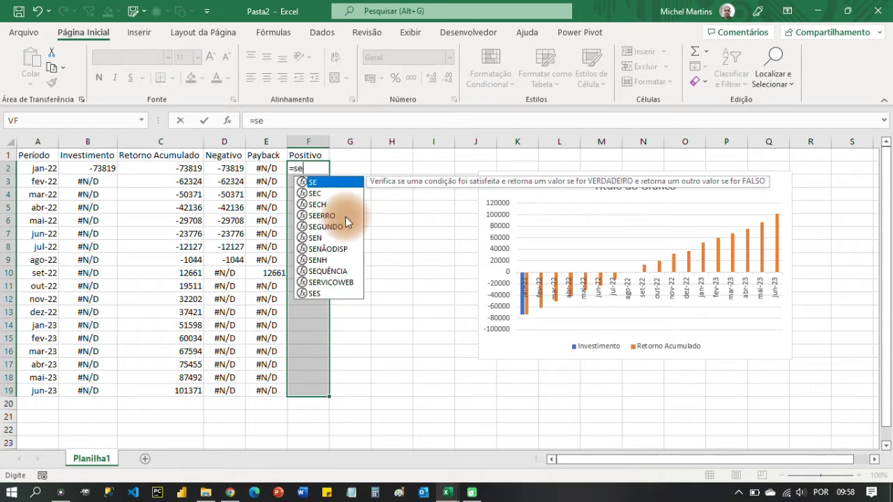
key("Tab")
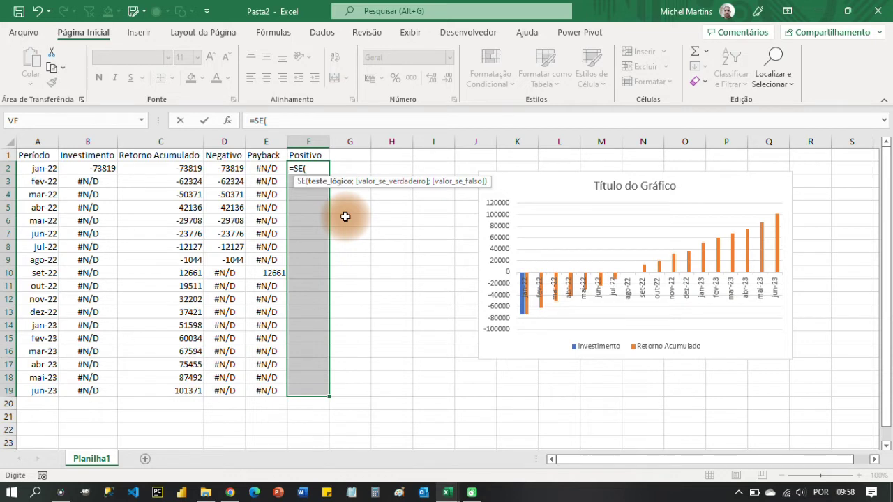
type("e")
key("Tab")
key("Left")
key("Left")
key("Left")
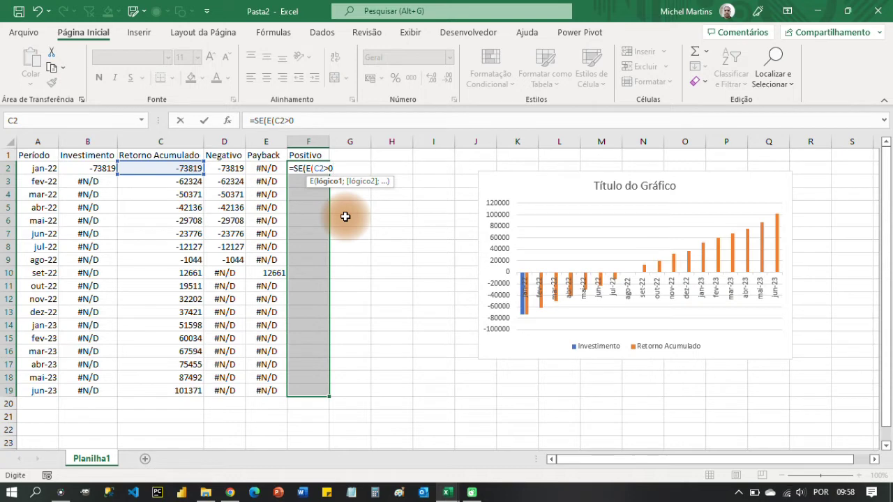
type(">0;")
key("Left")
key("Left")
key("Left")
key("Up")
type(">")
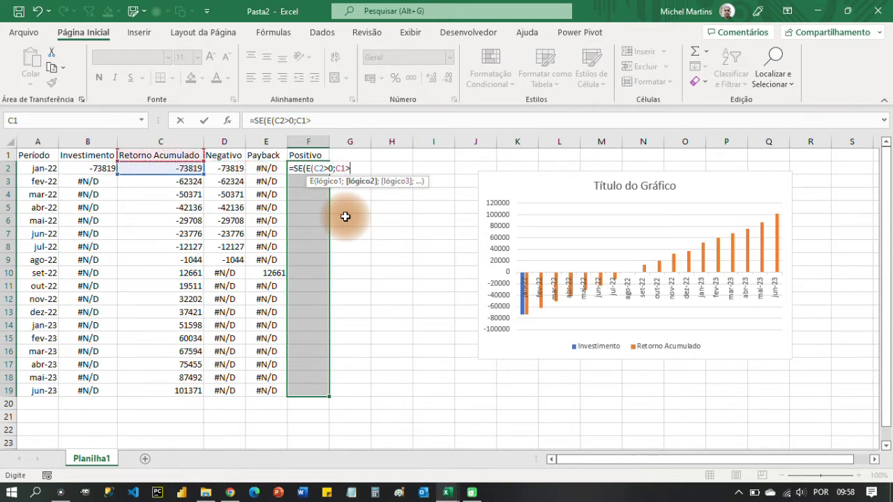
type("=0)")
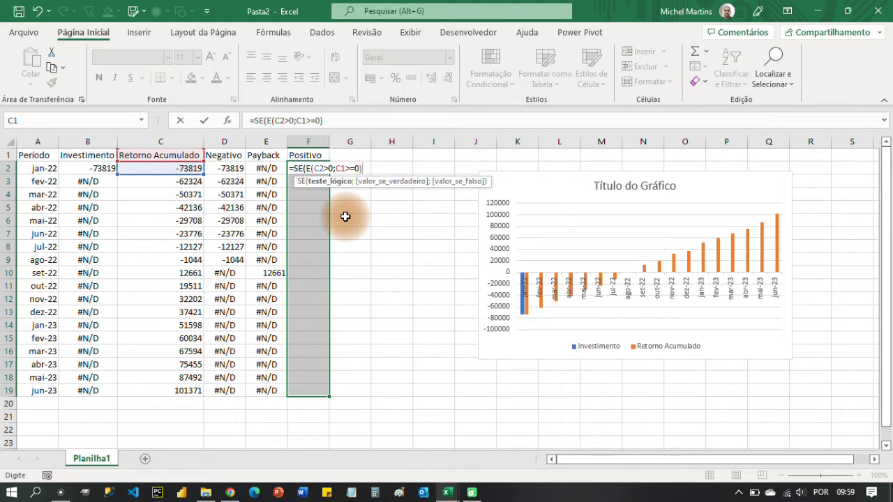
type(";")
key("Left")
key("Left")
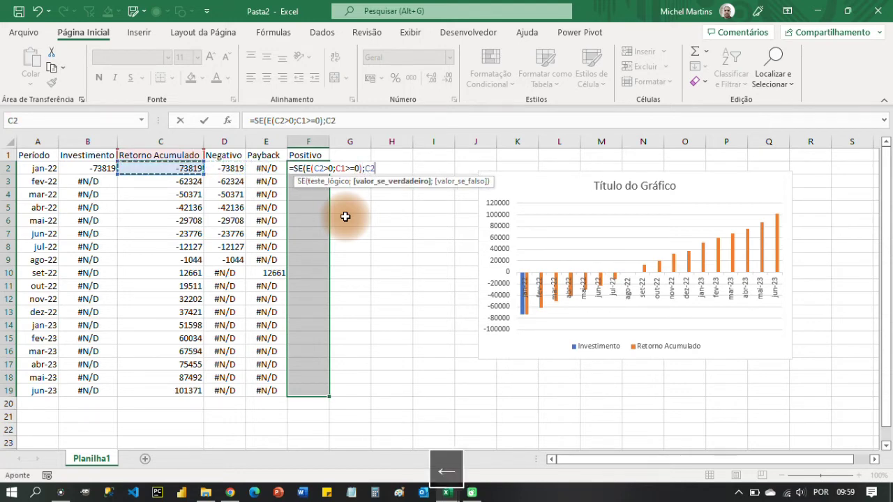
type(";n")
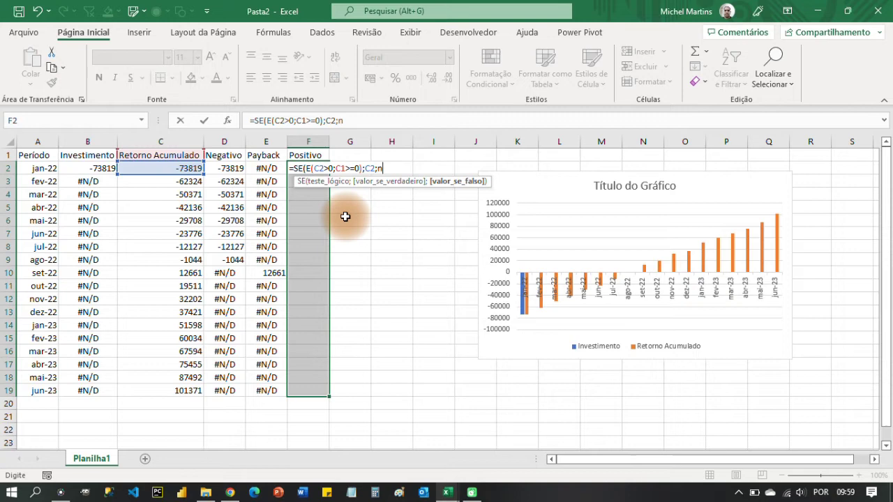
type("ão")
key("Down")
key("Tab")
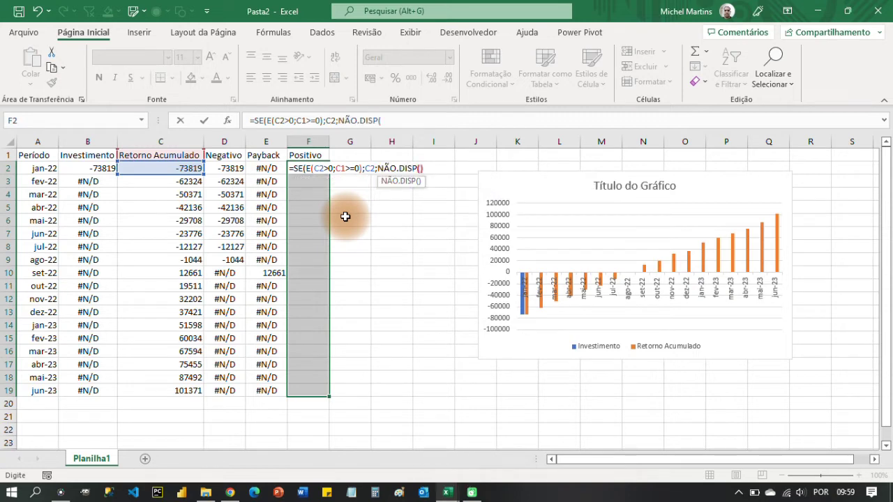
type("))")
key("ctrl+Return")
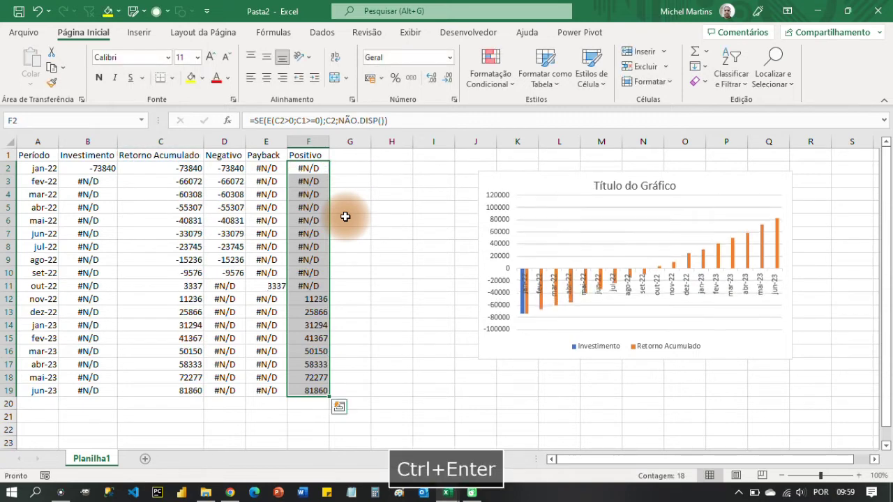
Step: Recalculate the random values and check which months the Positivo column fills after the payback month
left_click_drag(310, 298, 313, 391)
key("F9")
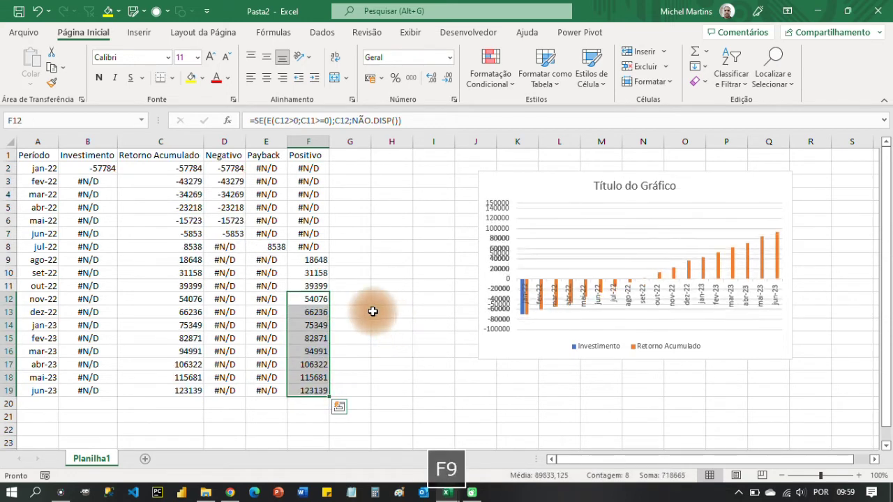
left_click_drag(313, 261, 309, 394)
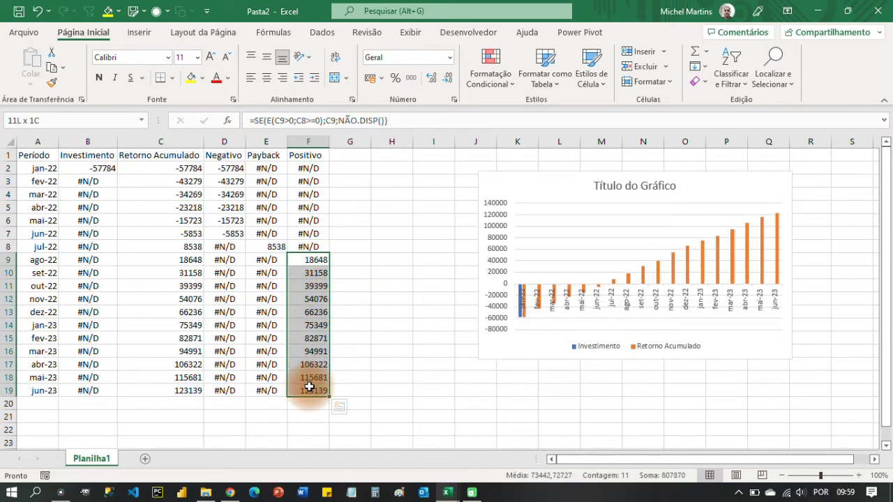
Step: Delete the existing chart of Investimento and Retorno Acumulado
left_click(393, 207)
left_click(476, 177)
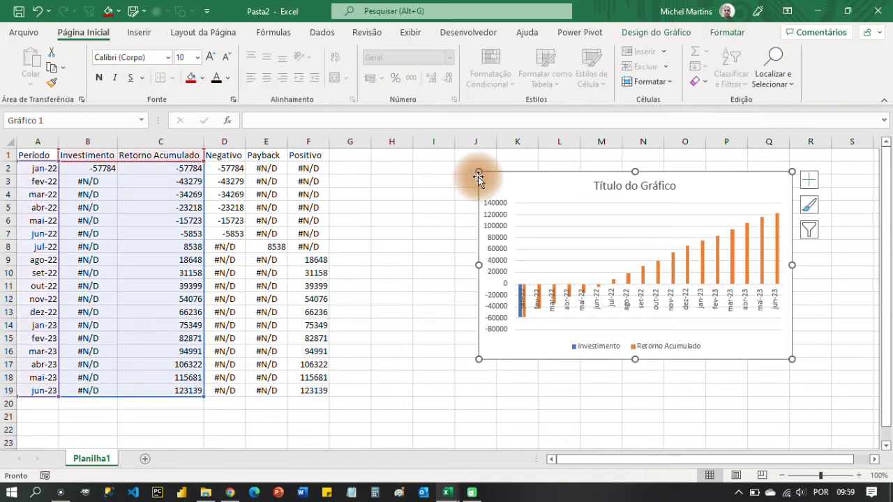
key("Delete")
Step: Insert a 2D clustered column chart from A1:B19 and D1:F19, and move it up beneath the header row
left_click_drag(34, 155, 73, 386)
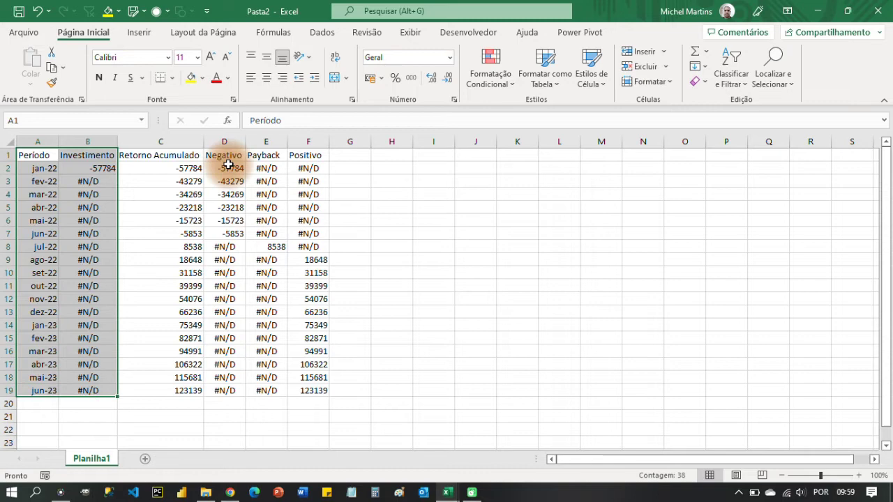
left_click_drag(229, 154, 301, 391, "ctrl")
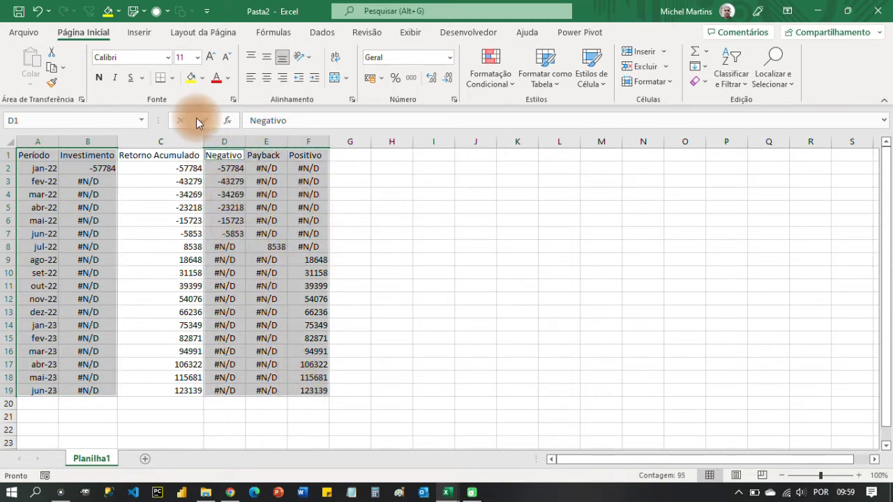
left_click(139, 36)
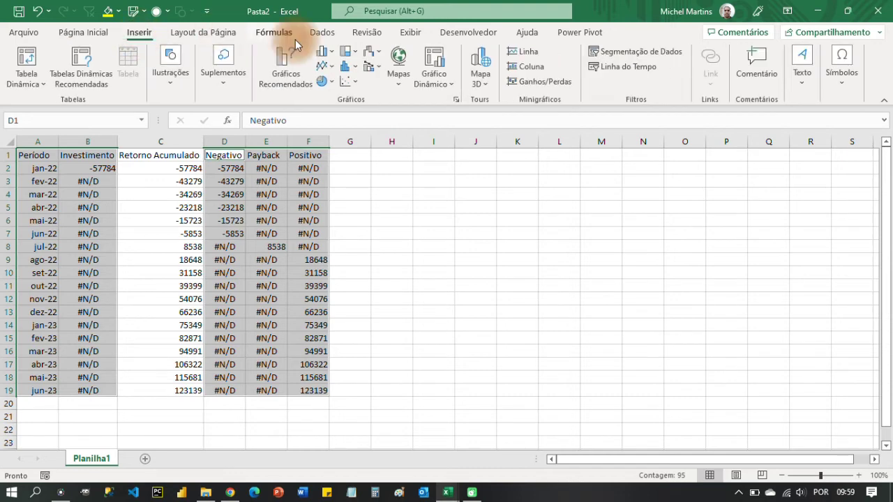
left_click(328, 54)
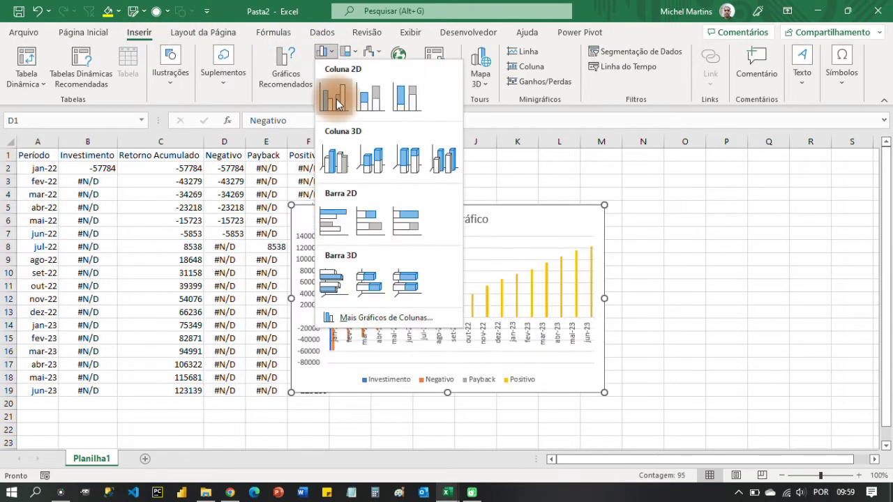
left_click(329, 88)
left_click_drag(484, 201, 360, 160)
Step: Hide the chart's primary vertical axis and its gridlines
left_click(508, 171)
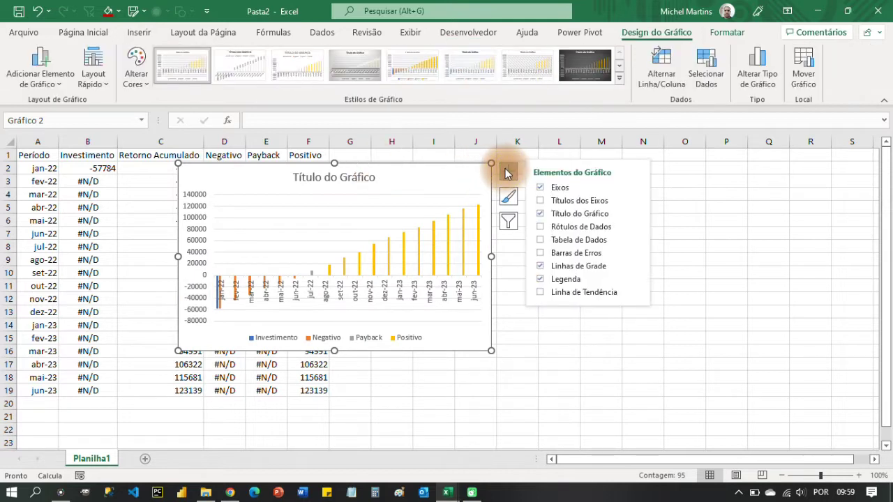
left_click(637, 186)
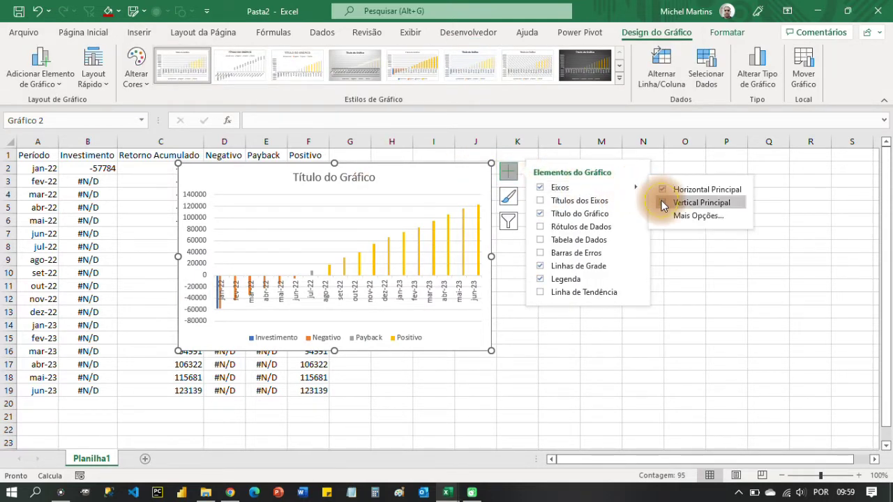
left_click(662, 203)
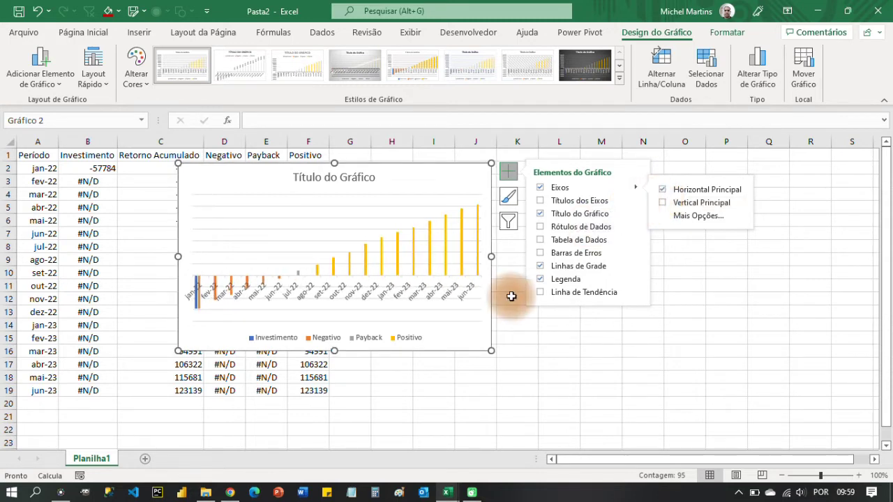
left_click(541, 267)
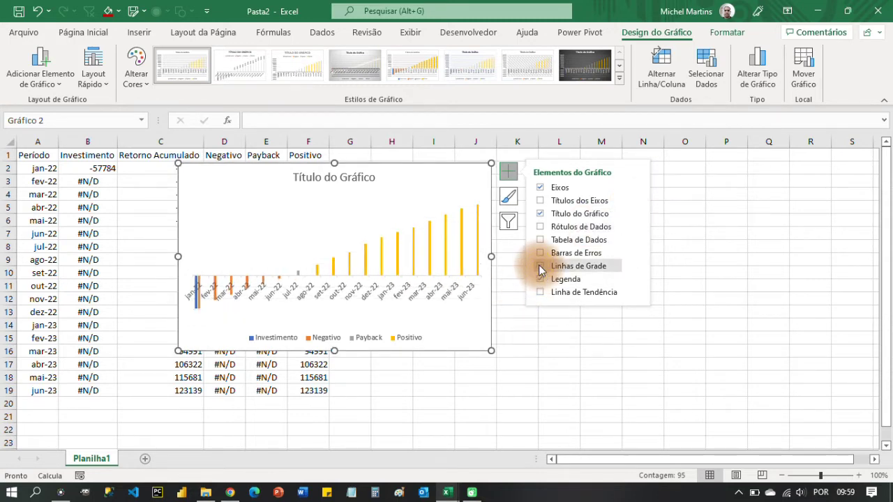
Step: Enlarge the chart so it spans from column A to column I and down to row 19
left_click_drag(179, 258, 38, 256)
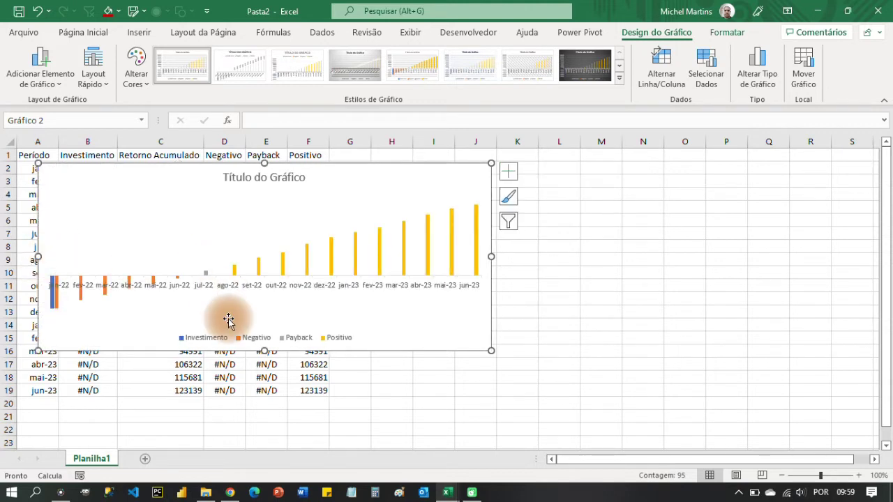
left_click_drag(491, 351, 465, 400)
Step: Set the horizontal axis label position to Inferior so the months sit below the negative columns
left_click(211, 330)
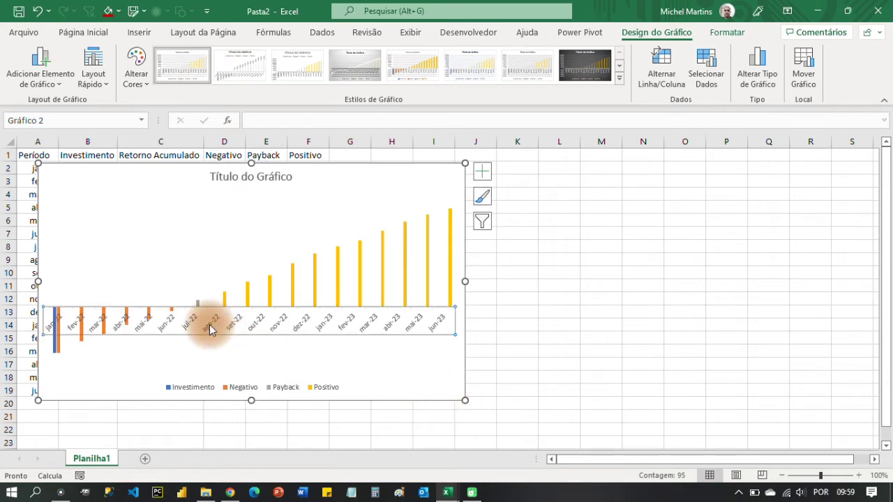
right_click(210, 330)
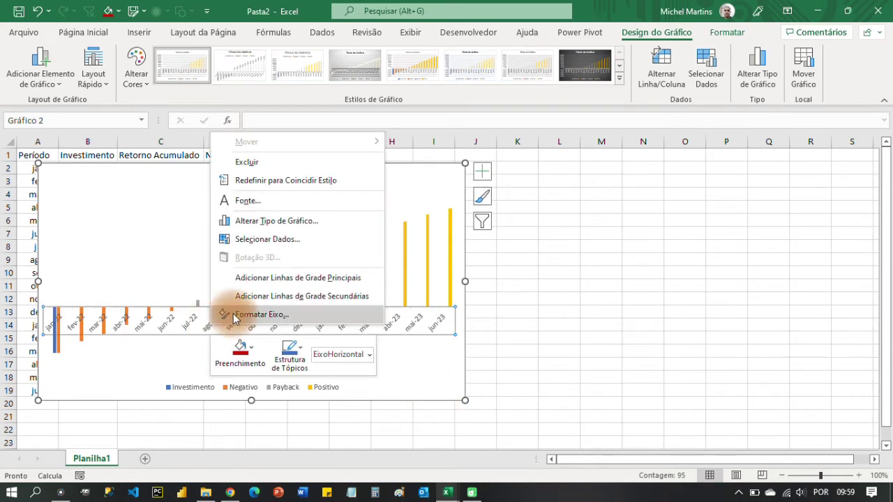
left_click(235, 319)
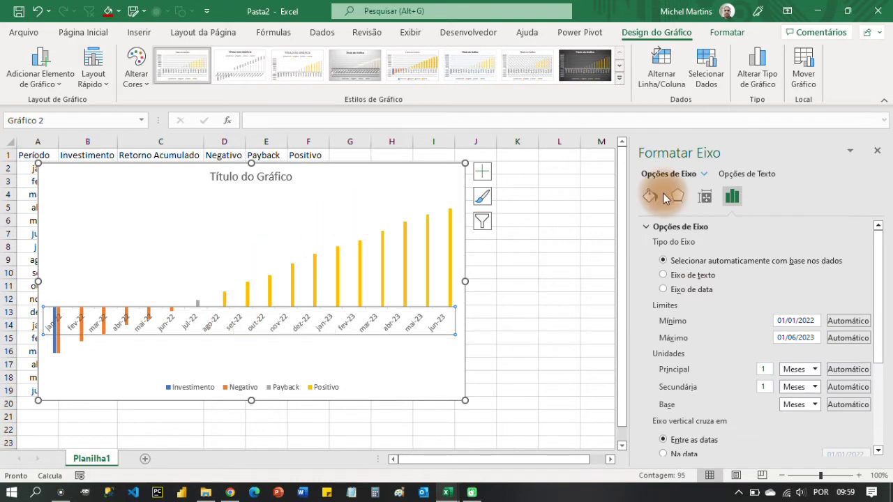
left_click(701, 200)
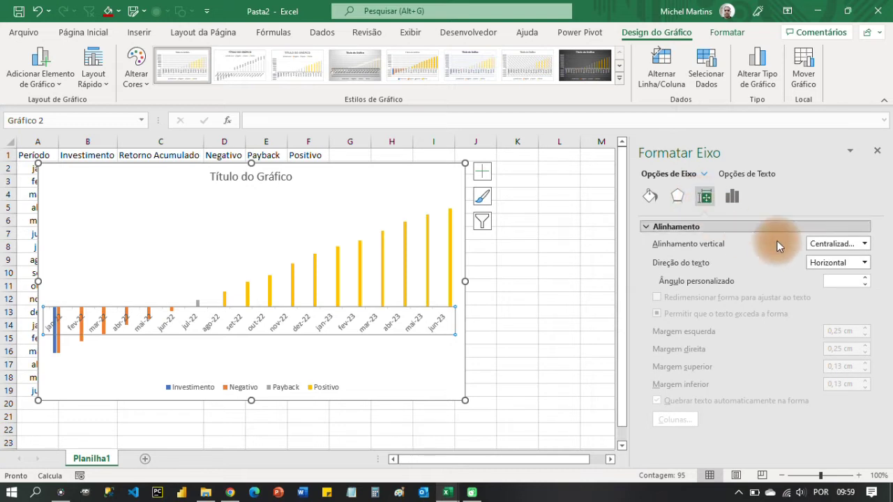
left_click(729, 198)
left_click(646, 227)
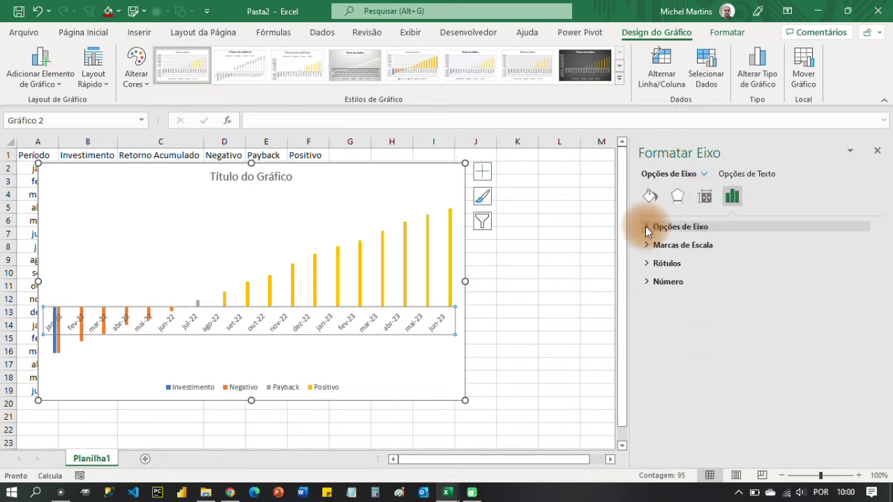
left_click(646, 263)
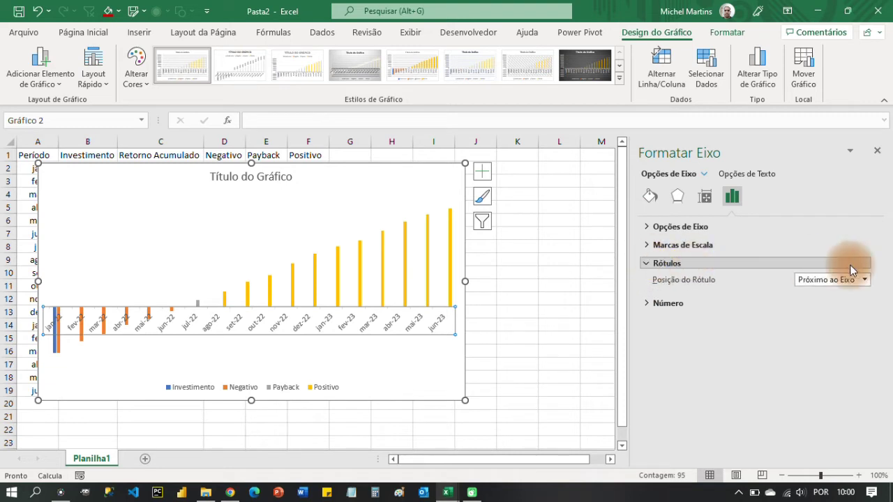
left_click(865, 279)
left_click(809, 318)
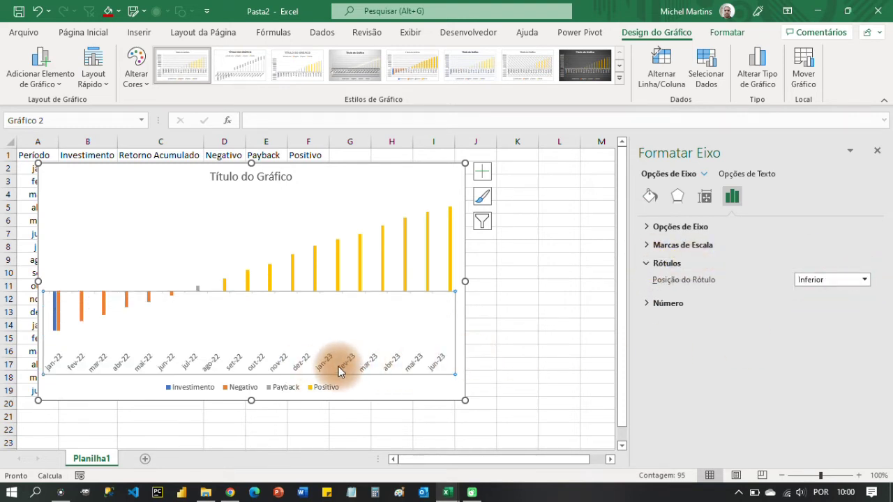
left_click(512, 339)
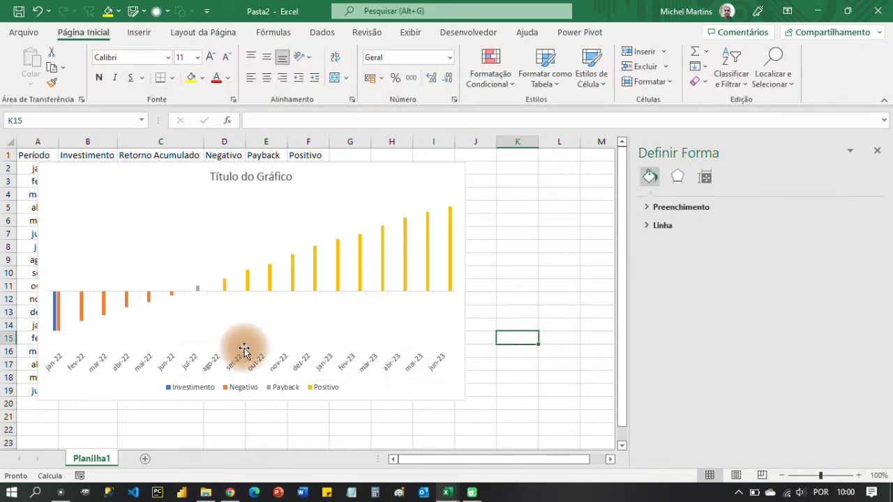
Step: Set the chart columns' series overlap to 100% and gap width to 180%
left_click(56, 317)
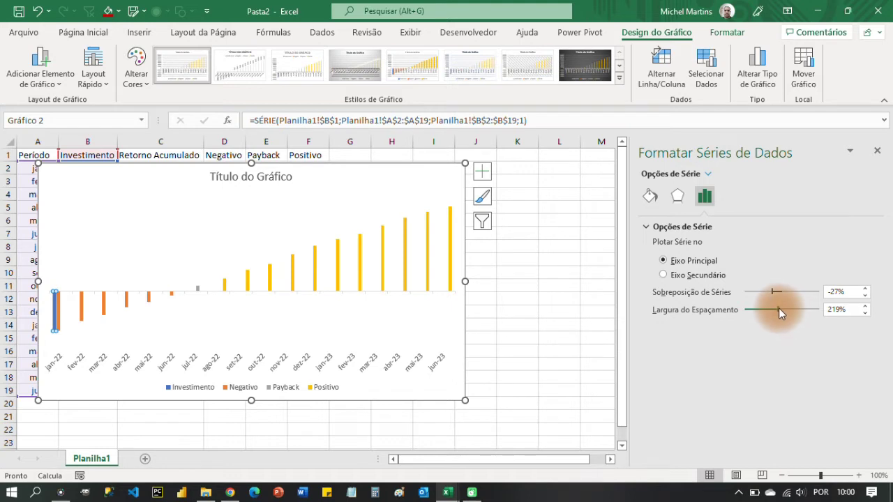
left_click_drag(778, 309, 811, 310)
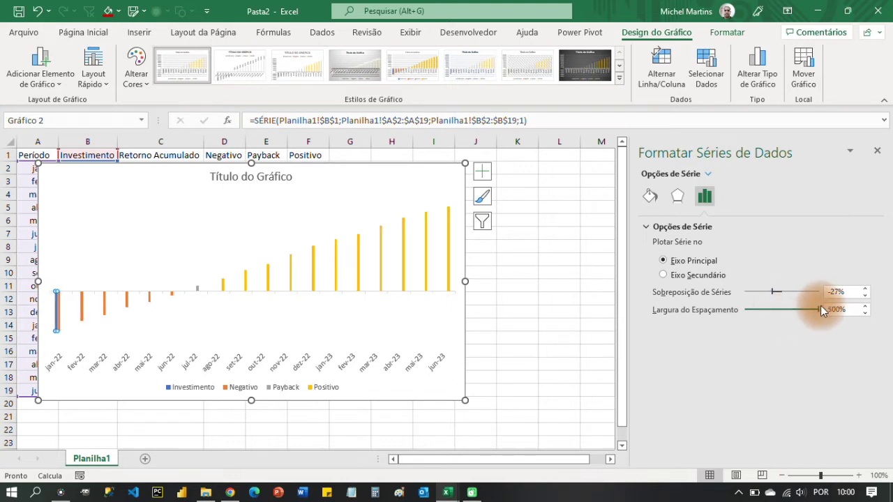
left_click_drag(818, 307, 808, 291)
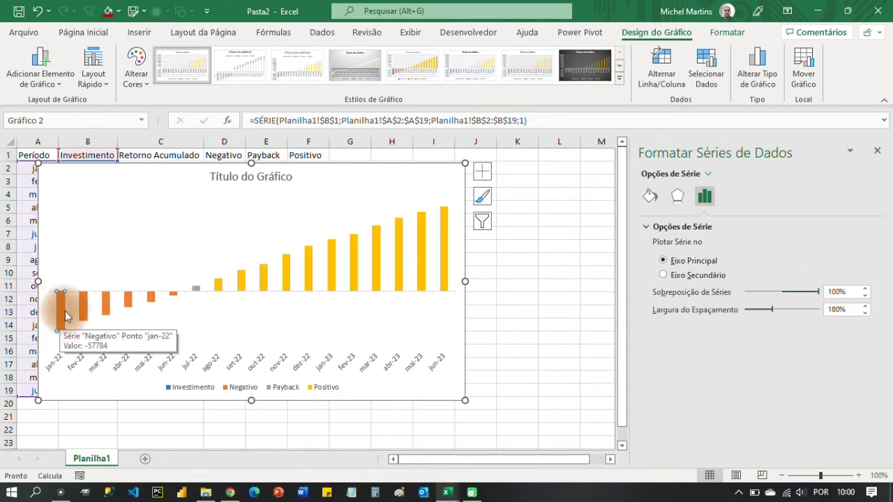
Step: Move the Investimento series below Negativo in the chart's data source series order
left_click(706, 79)
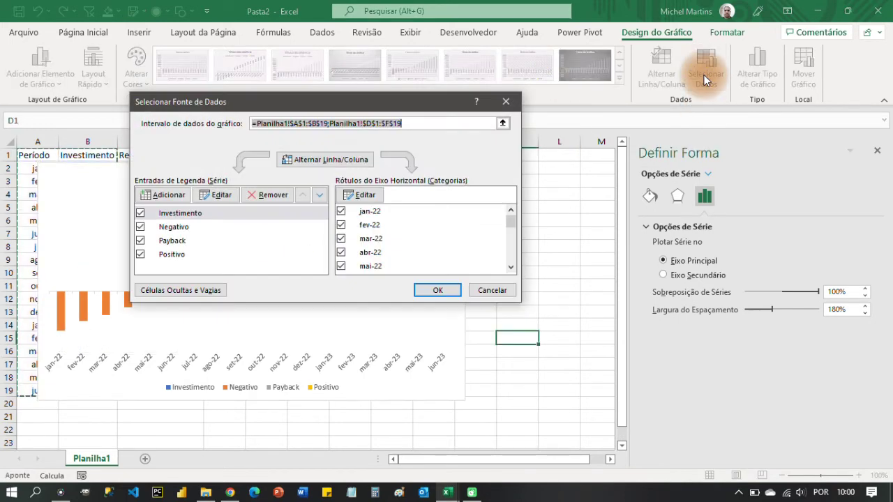
left_click(183, 215)
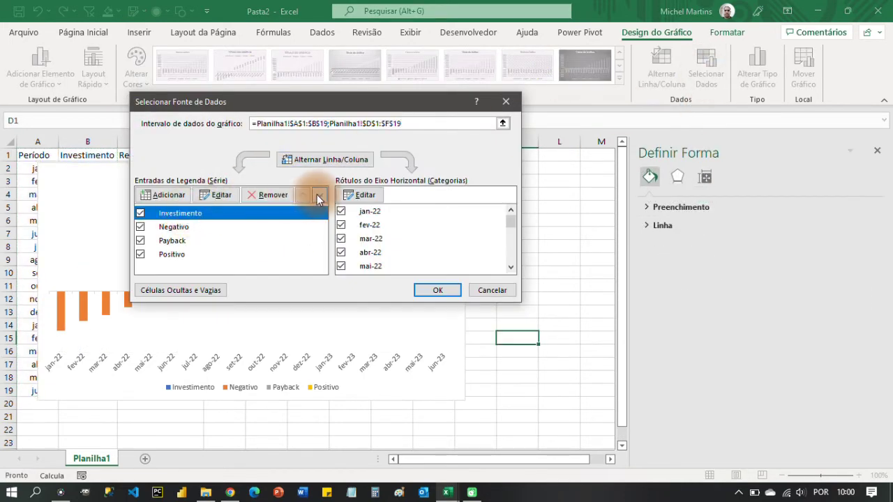
left_click(319, 195)
left_click(434, 290)
Step: Set the gap width of the chart's column series to 55%
mouse_move(60, 324)
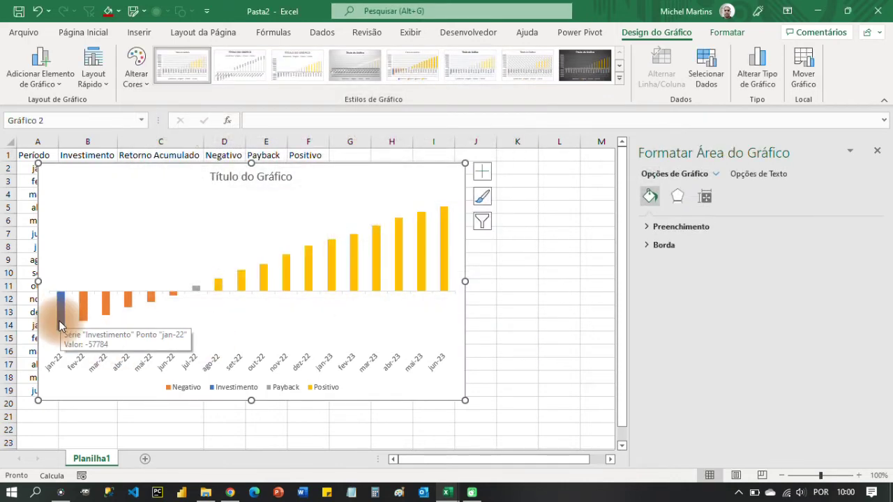
left_click(60, 320)
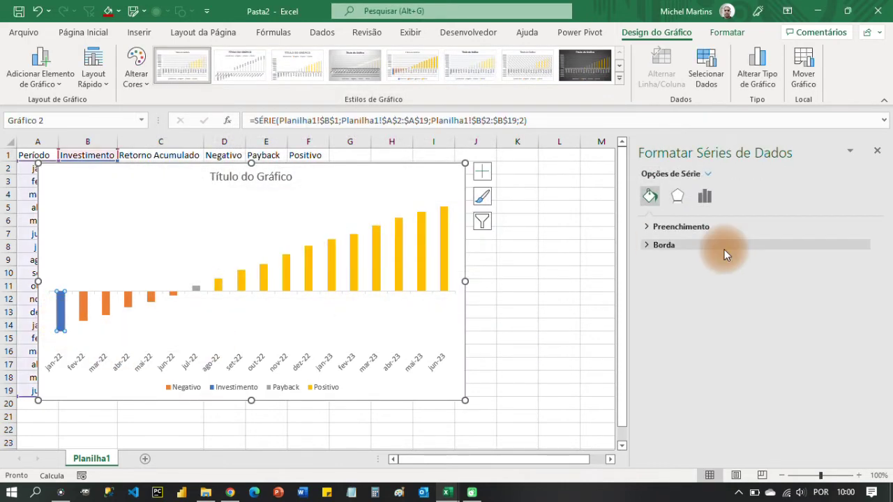
left_click(708, 198)
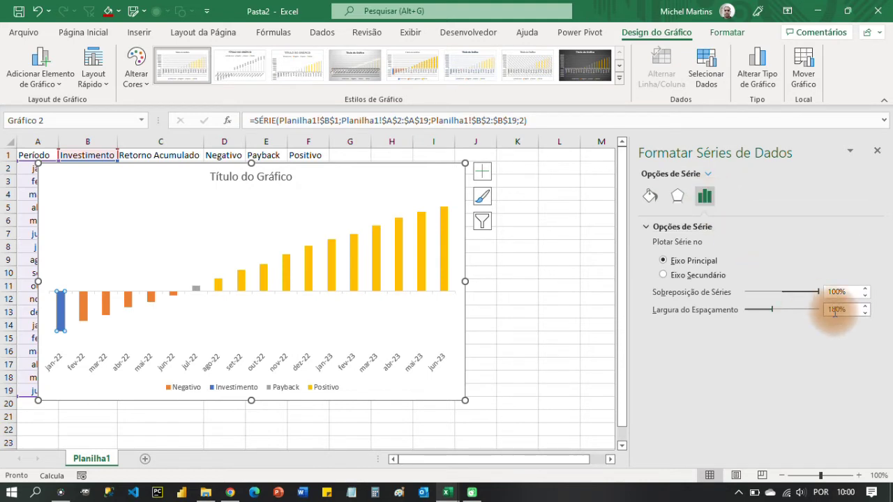
double_click(839, 309)
type("55%")
key("Tab")
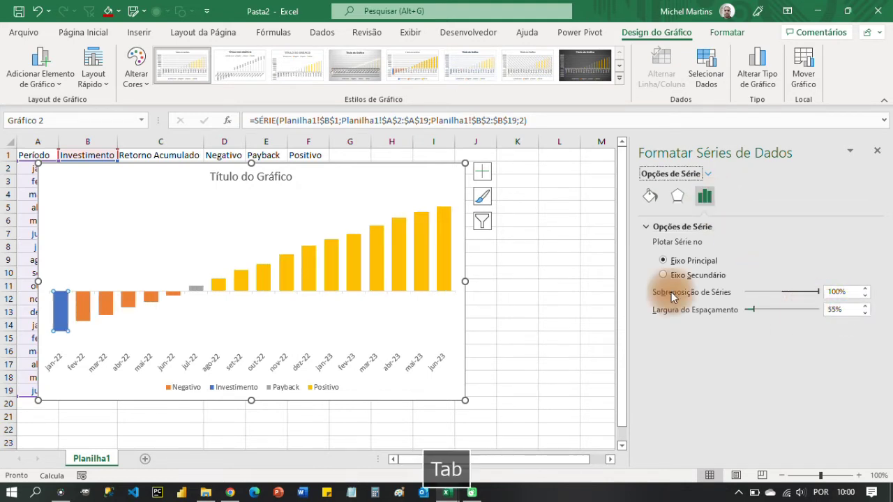
left_click(515, 291)
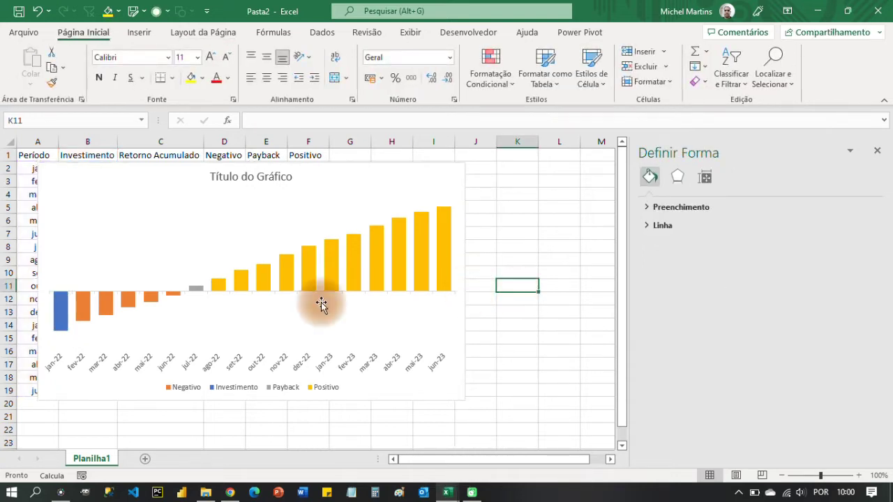
Step: Apply the XPlanilhas theme colors to the workbook and fill the Investimento column with standard dark red
left_click(59, 311)
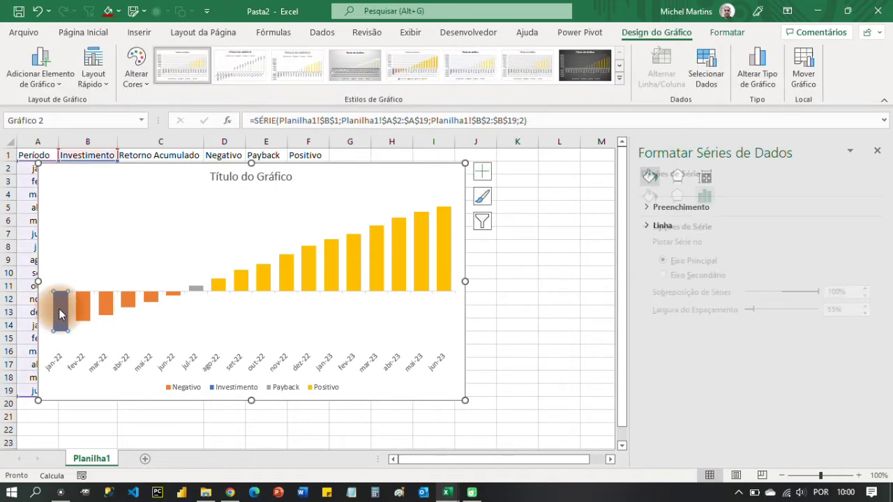
left_click(58, 309)
left_click(203, 32)
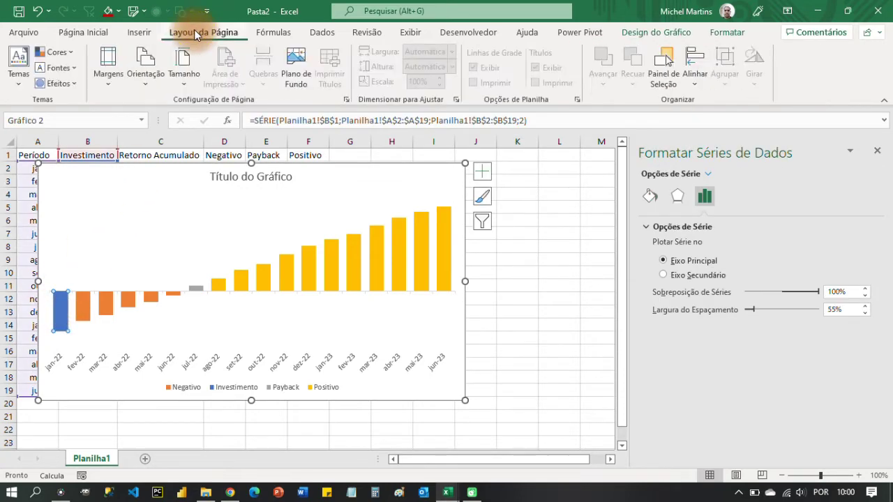
left_click(70, 53)
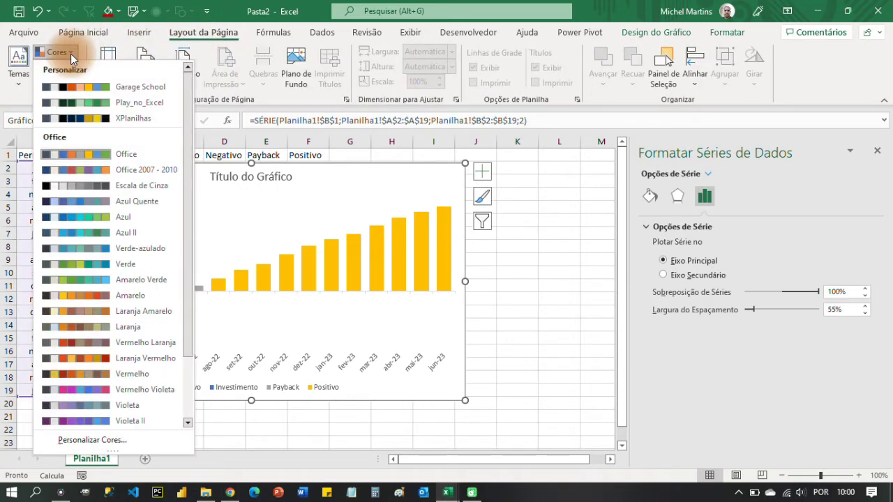
left_click(124, 117)
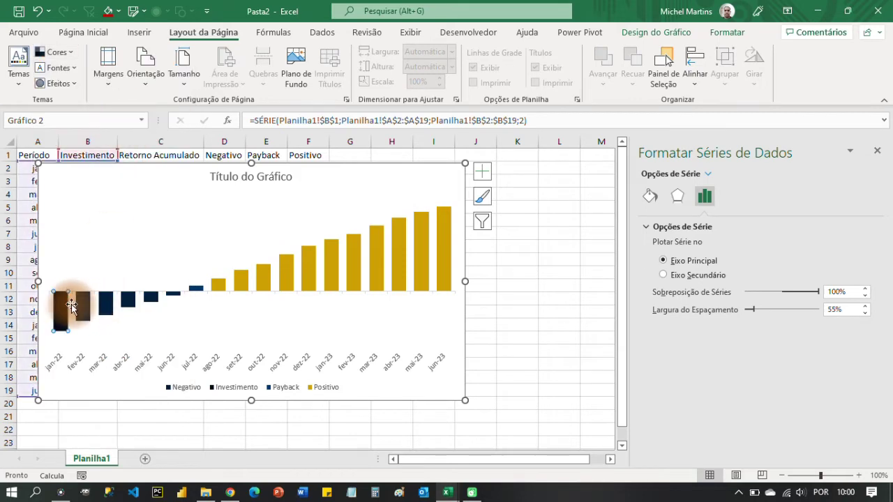
left_click(120, 11)
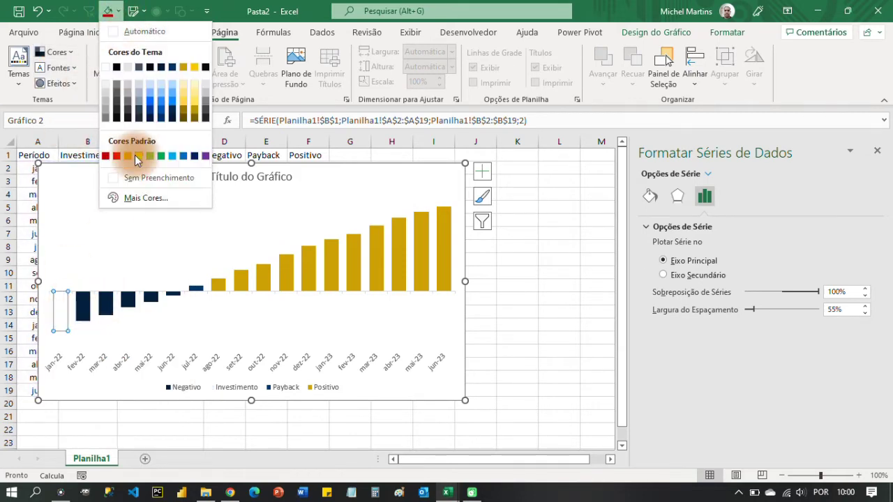
left_click(120, 152)
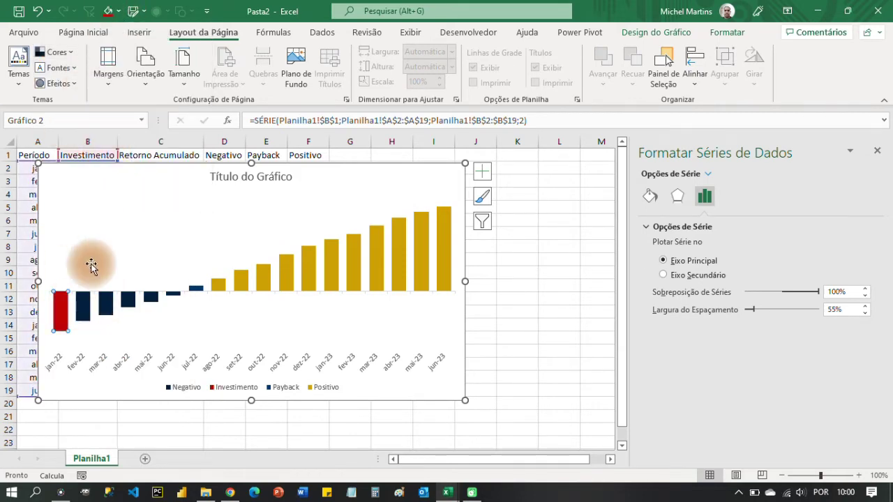
Step: Fill the Negativo series columns with a custom light red, #FFABAB, lightened from the standard dark red
left_click(88, 312)
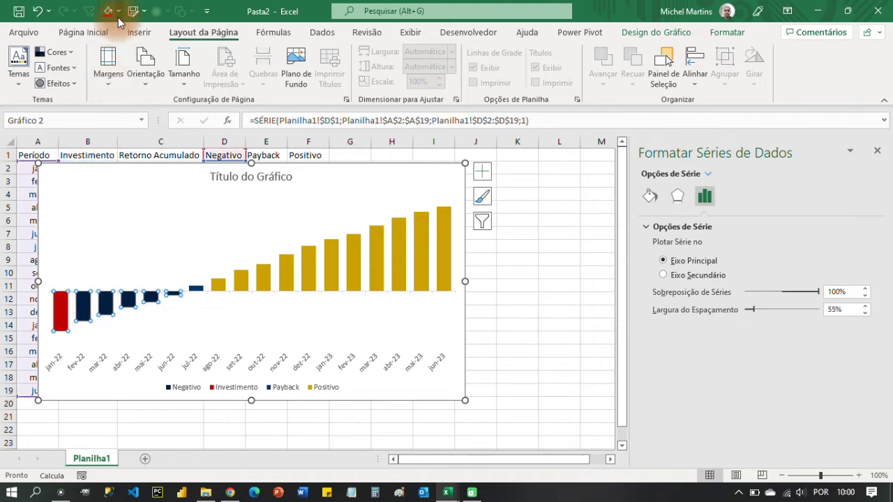
left_click(84, 32)
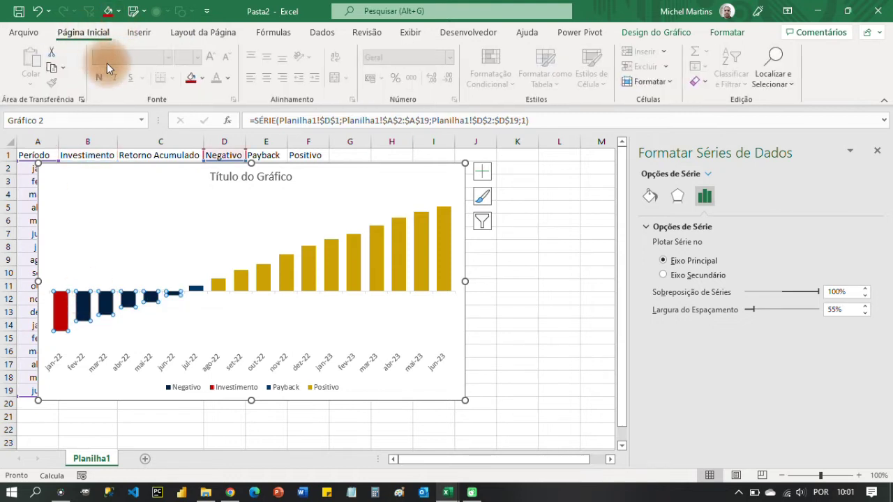
left_click(204, 77)
left_click(202, 220)
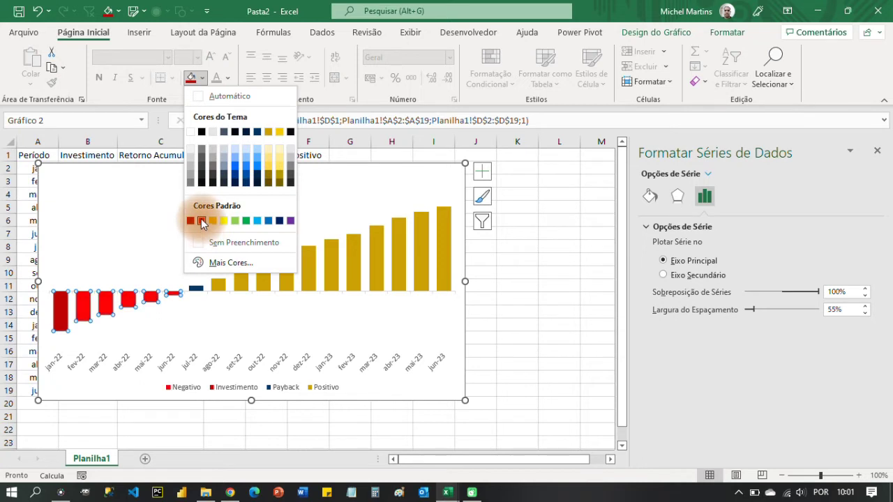
left_click(191, 220)
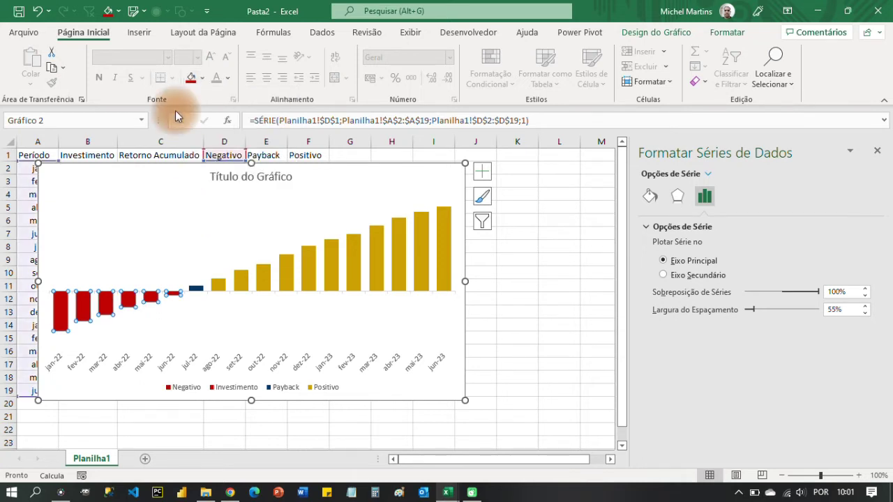
left_click(202, 78)
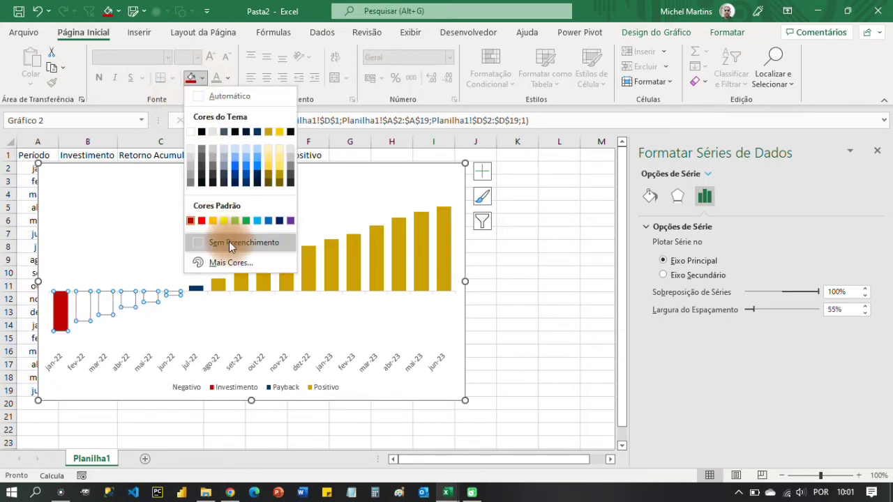
left_click(227, 263)
left_click_drag(369, 155, 366, 115)
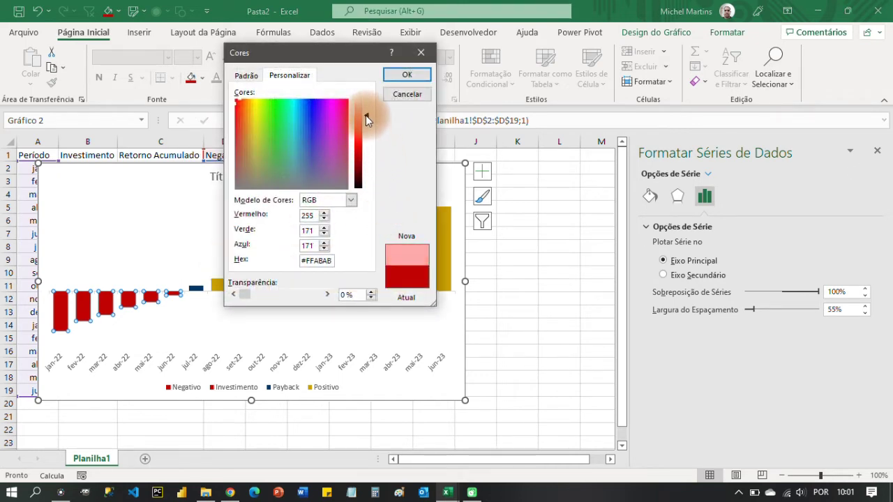
left_click(400, 78)
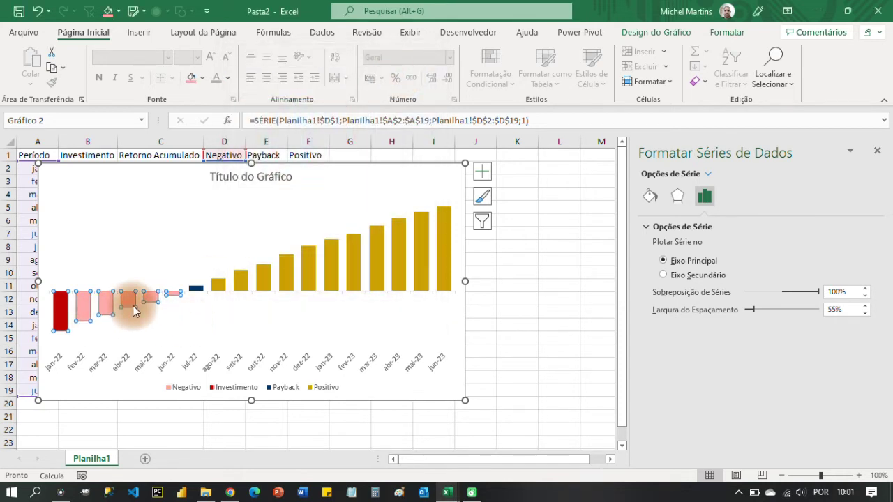
Step: Fill the Payback series column with the dark gold theme color
left_click(196, 288)
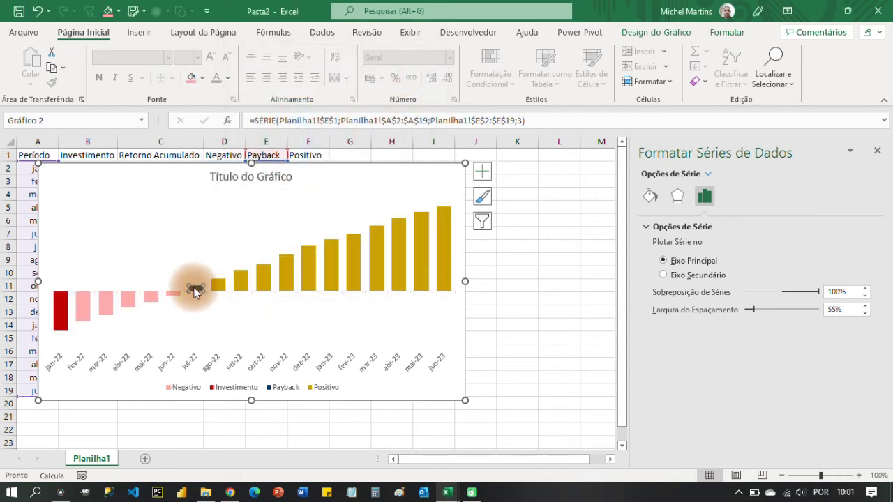
left_click(202, 79)
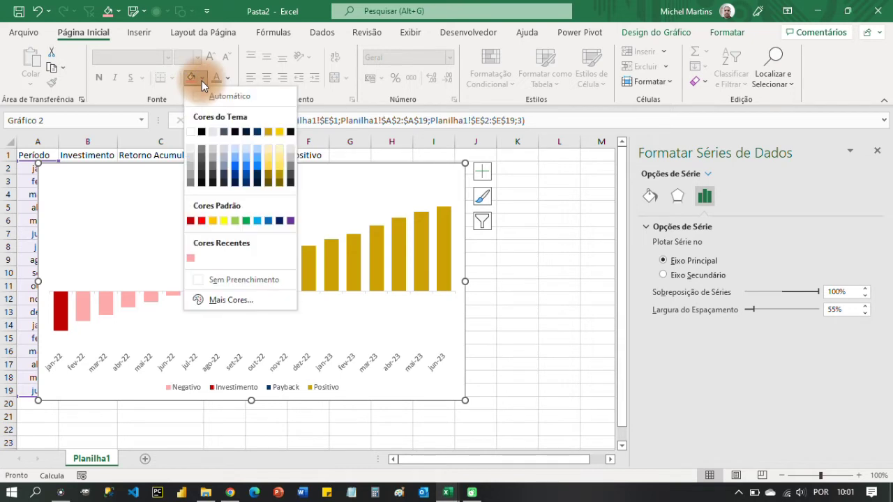
left_click(270, 131)
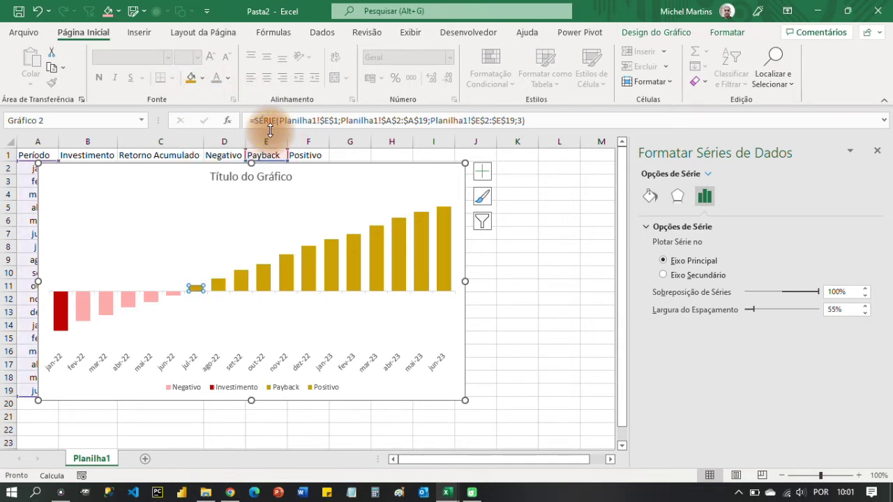
Step: Fill the Positivo series columns with a custom light blue, #B3DBFF, lightened from the dark blue theme color
left_click(220, 286)
left_click(204, 77)
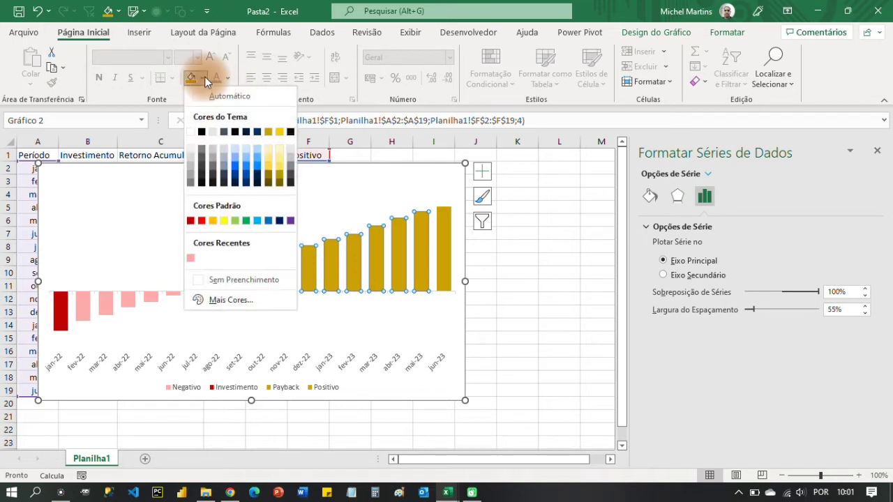
left_click(256, 131)
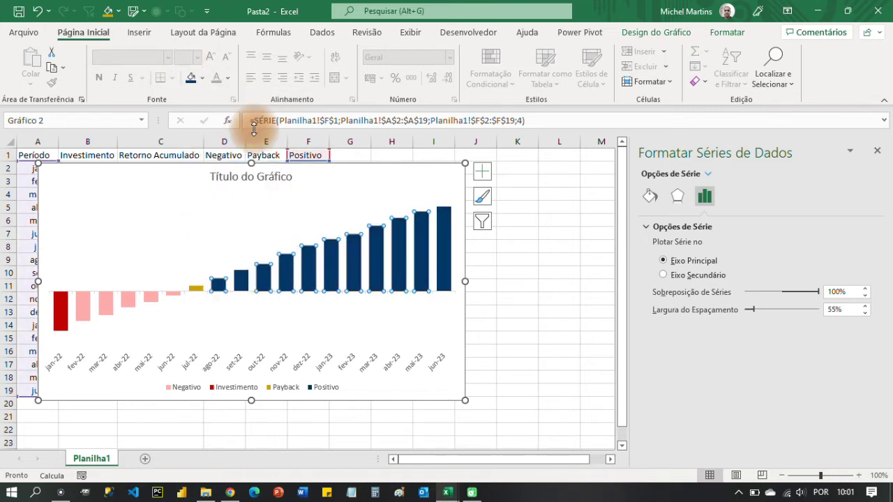
left_click(203, 79)
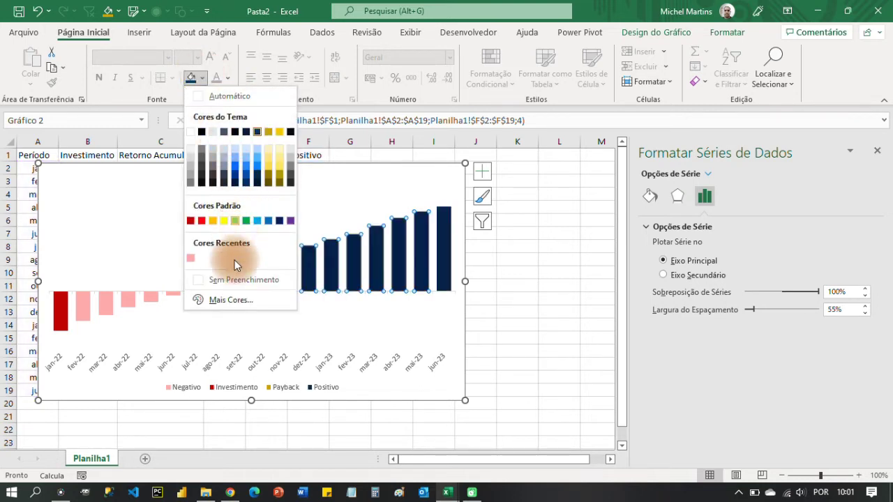
left_click(231, 299)
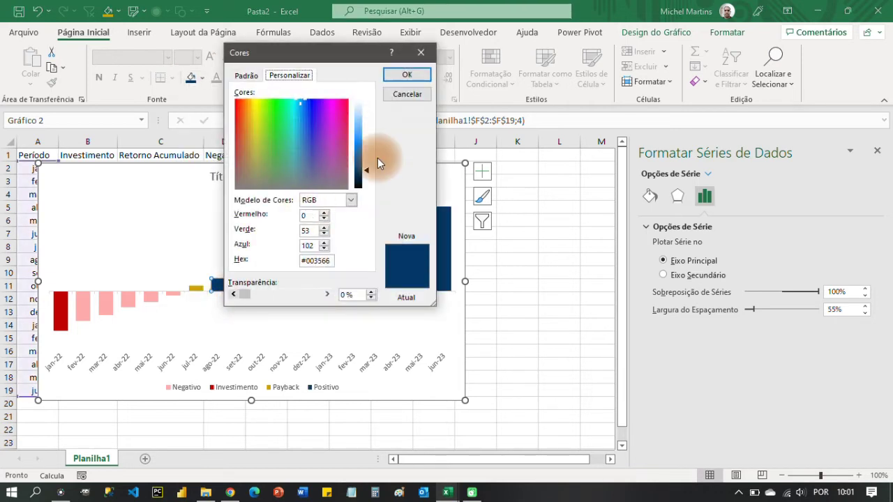
left_click_drag(371, 170, 362, 114)
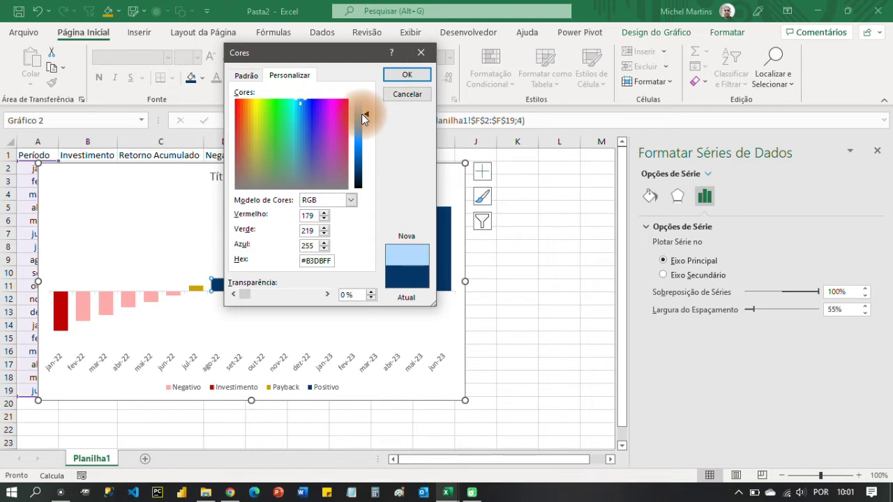
left_click(406, 74)
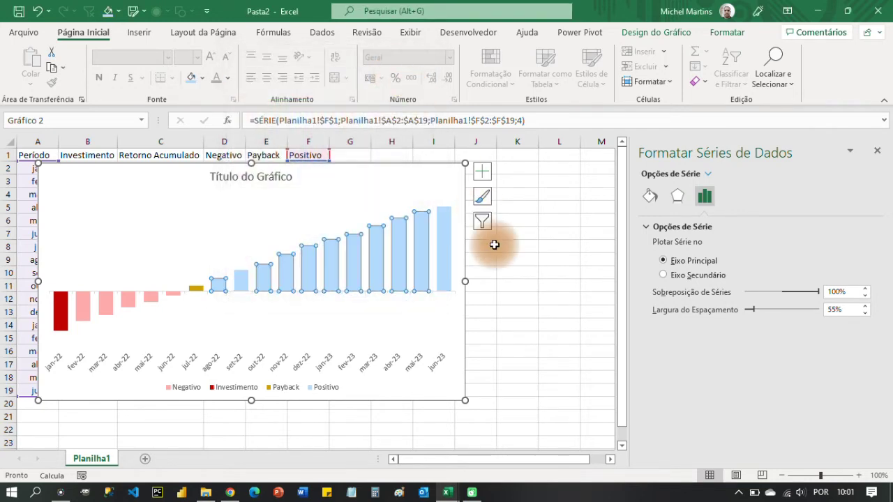
left_click(522, 286)
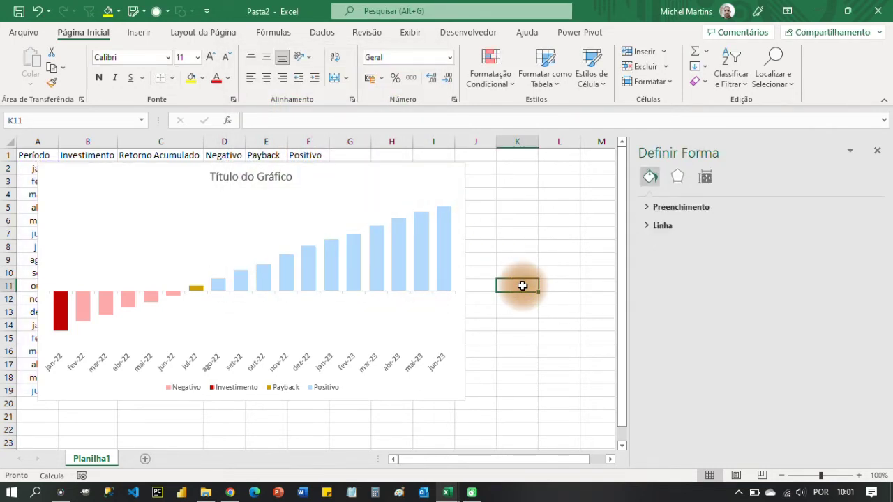
Step: Recalculate the worksheet repeatedly to check how the chart's colored series respond to new random values
key("F9")
key("F9")
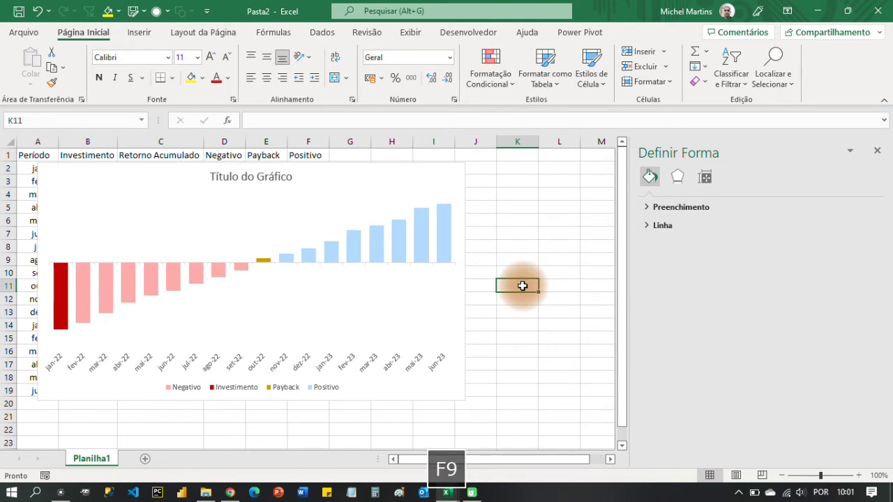
key("F9")
key("F9")
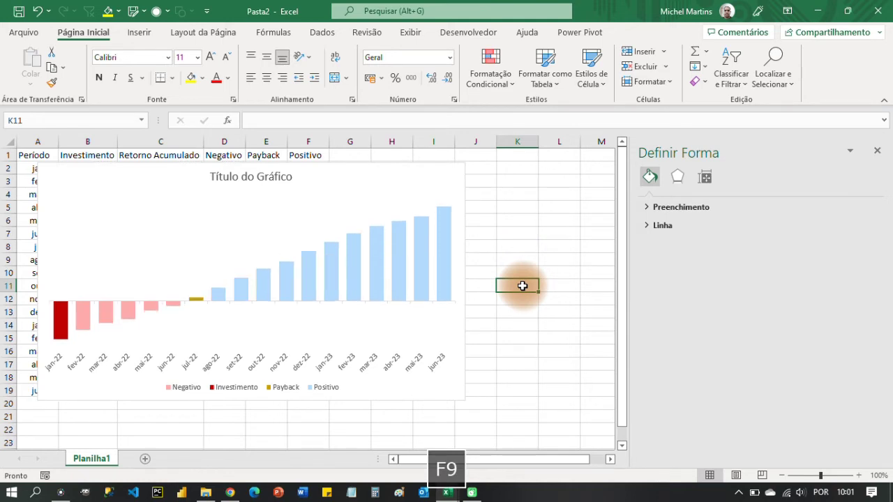
key("F9")
key("F9")
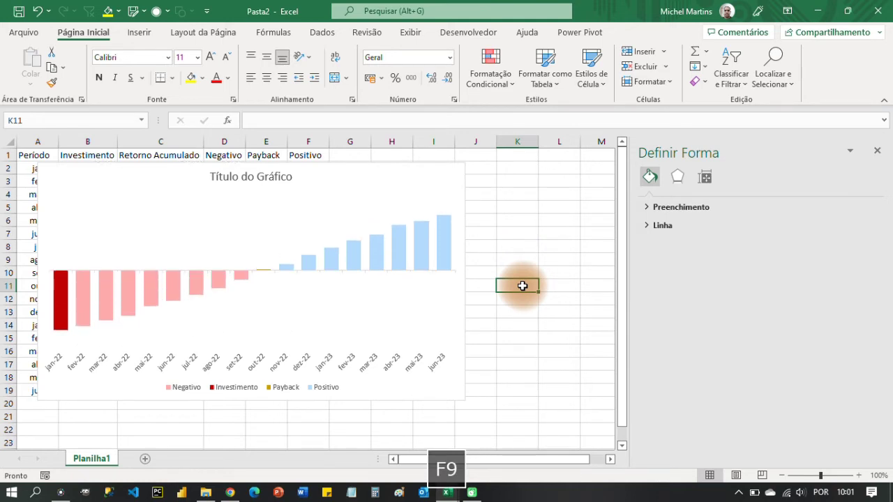
key("F9")
key("F9")
key("F9")
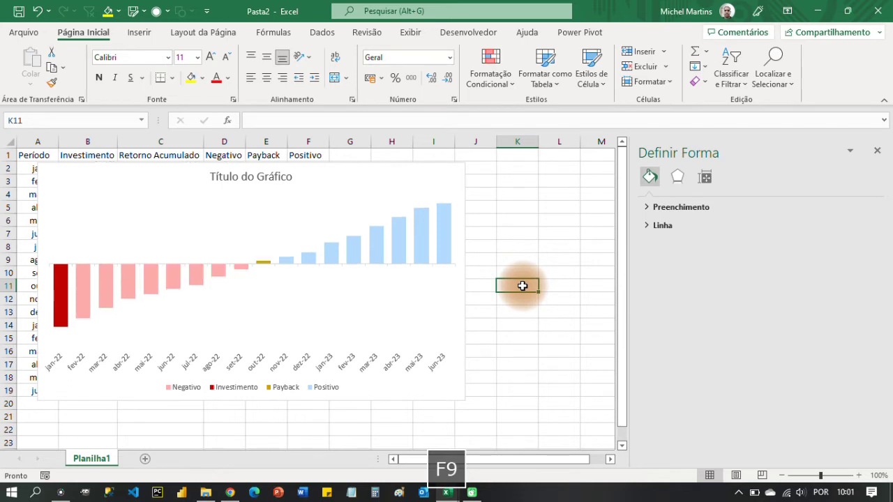
key("F9")
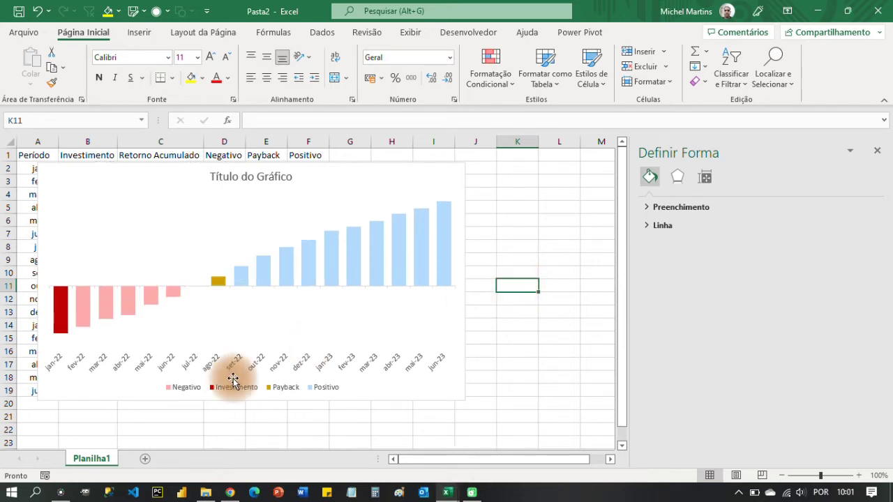
Step: Remove the Negativo and Positivo entries from the chart legend
left_click(188, 389)
left_click(186, 393)
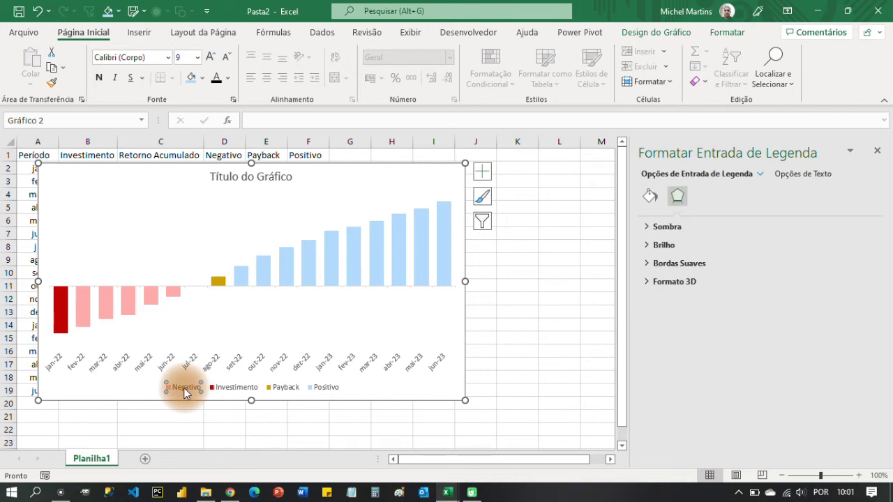
key("Delete")
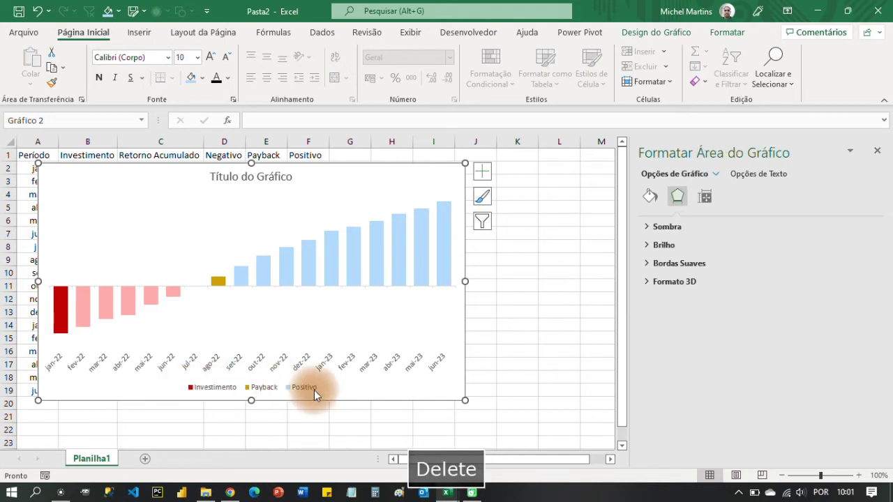
left_click(305, 389)
left_click(299, 392)
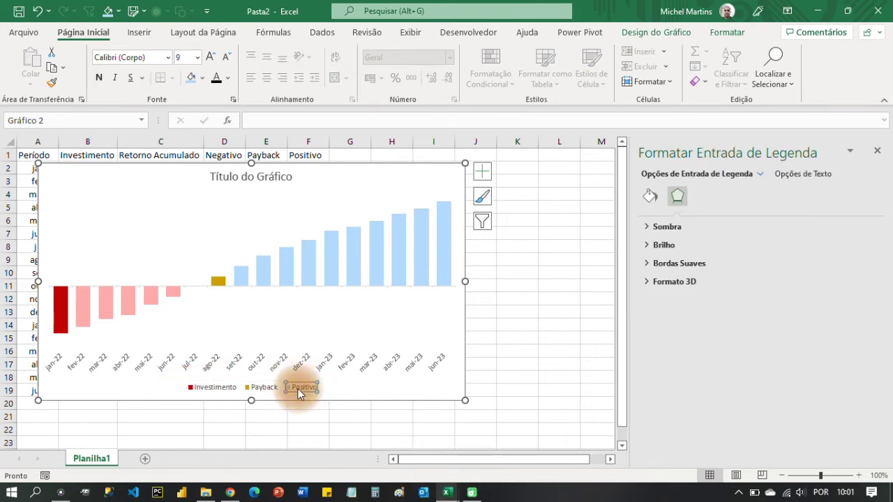
key("Delete")
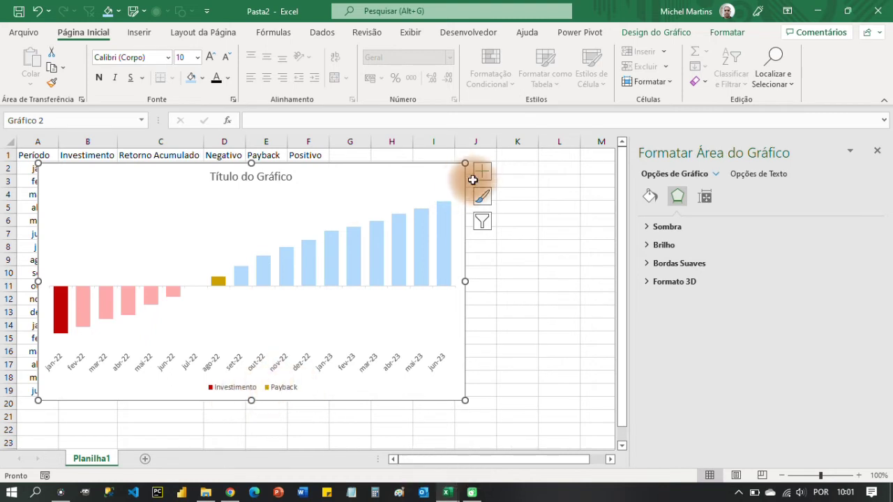
Step: Position the chart legend at the top of the chart, below the title
left_click(482, 170)
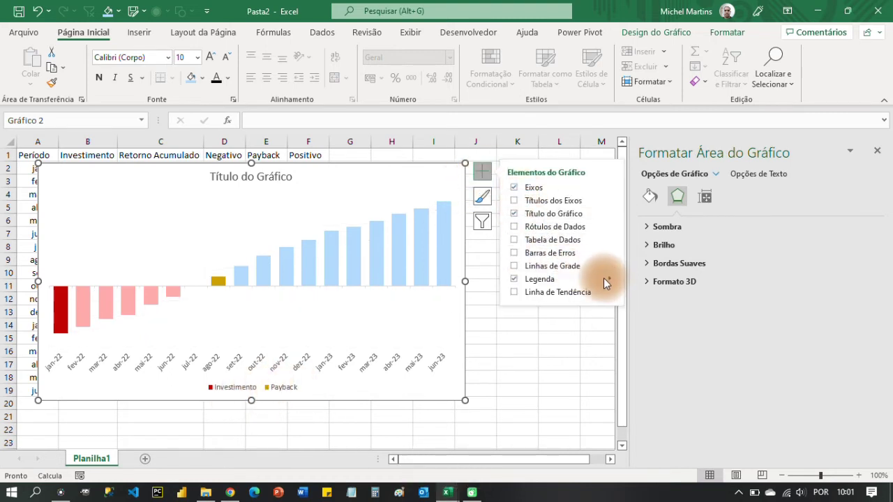
mouse_move(608, 278)
left_click(641, 299)
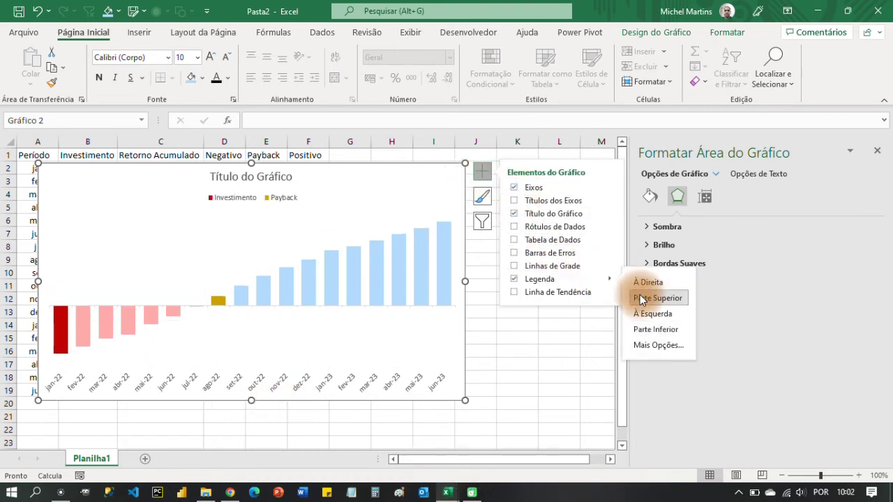
left_click(520, 340)
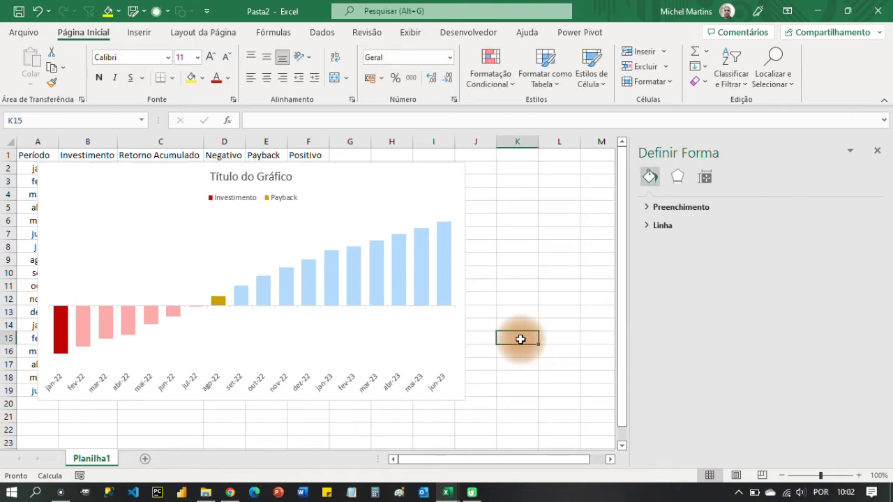
Step: Add data labels to the Payback and Positivo series of the chart
left_click(219, 301)
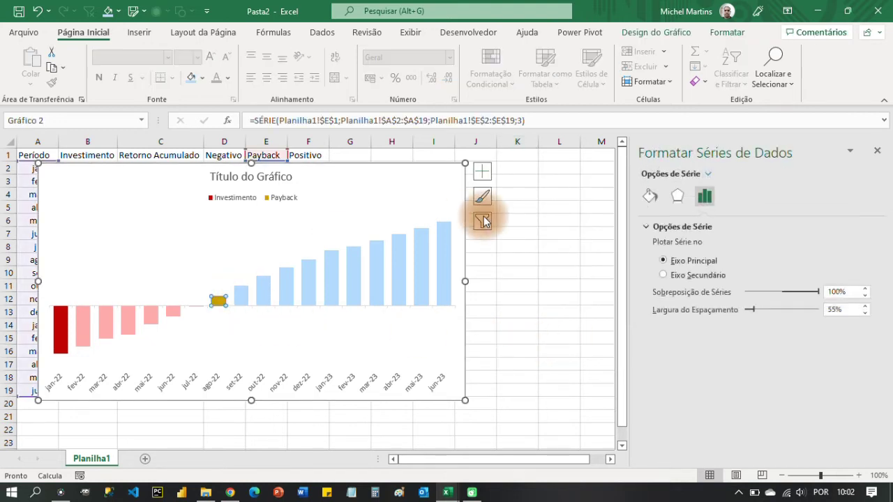
left_click(480, 171)
left_click(514, 227)
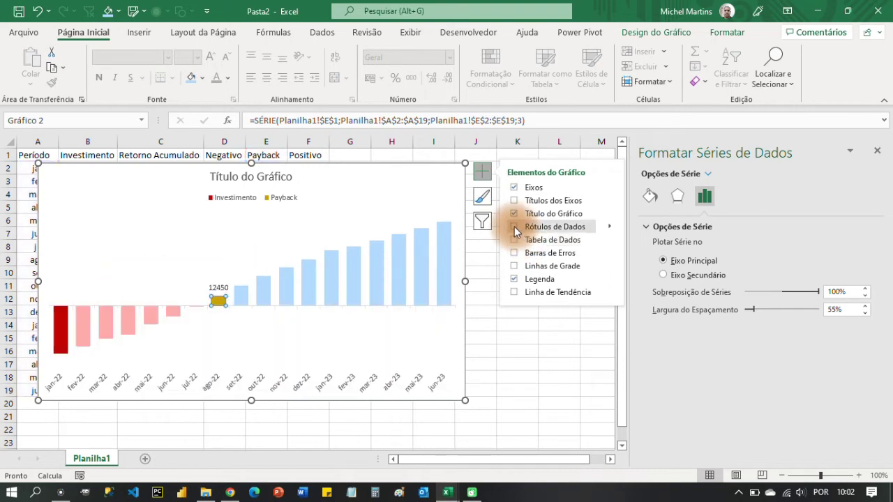
left_click(514, 226)
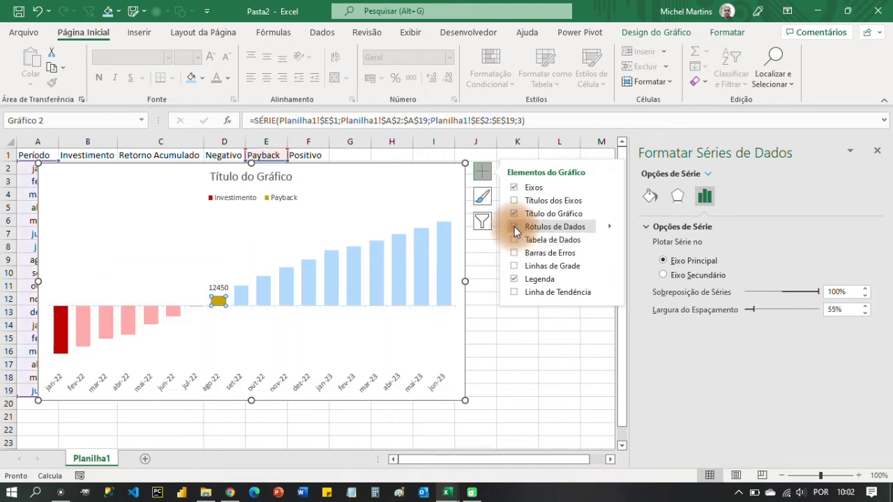
left_click(401, 262)
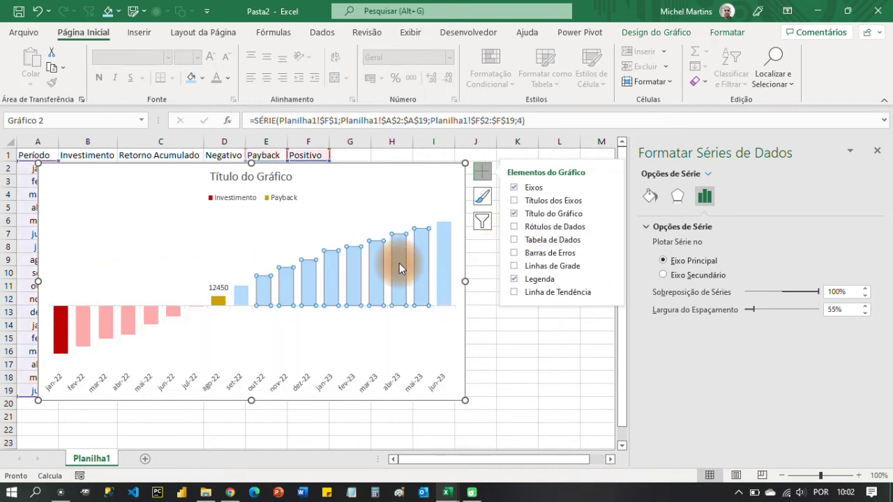
left_click(514, 226)
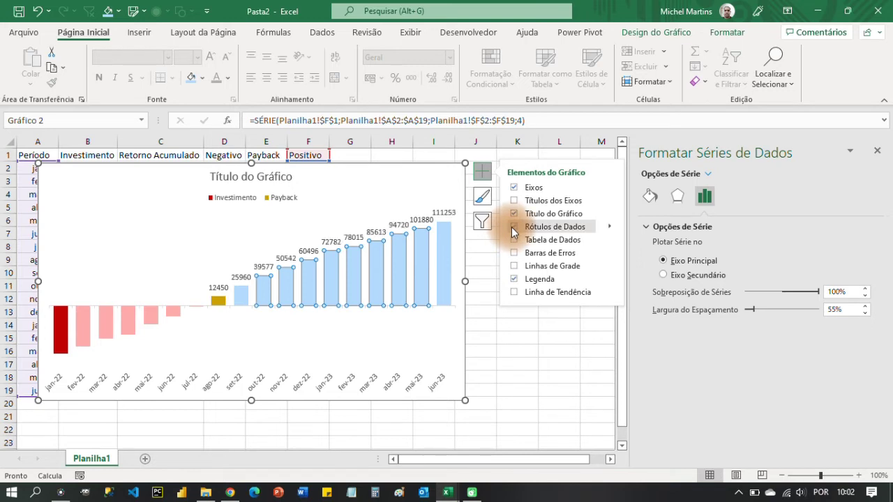
Step: Rotate the Positivo series data labels to -90° and place them at the inside base of the columns
mouse_move(611, 226)
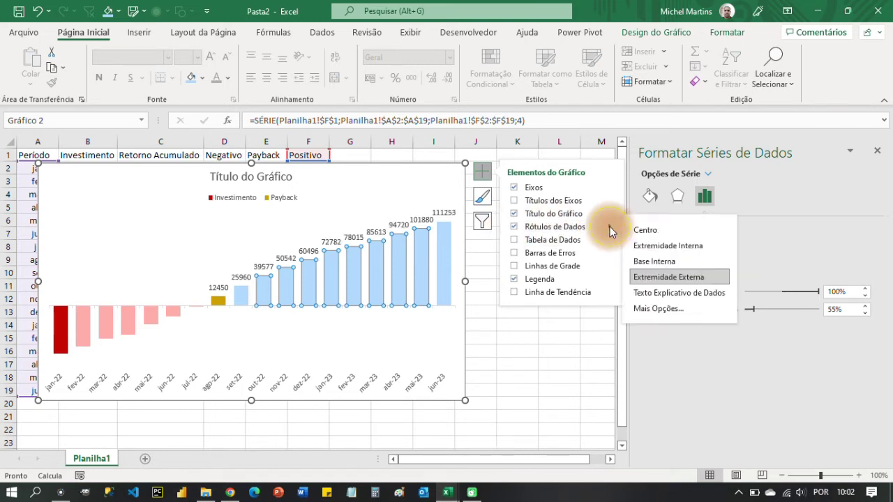
left_click(652, 306)
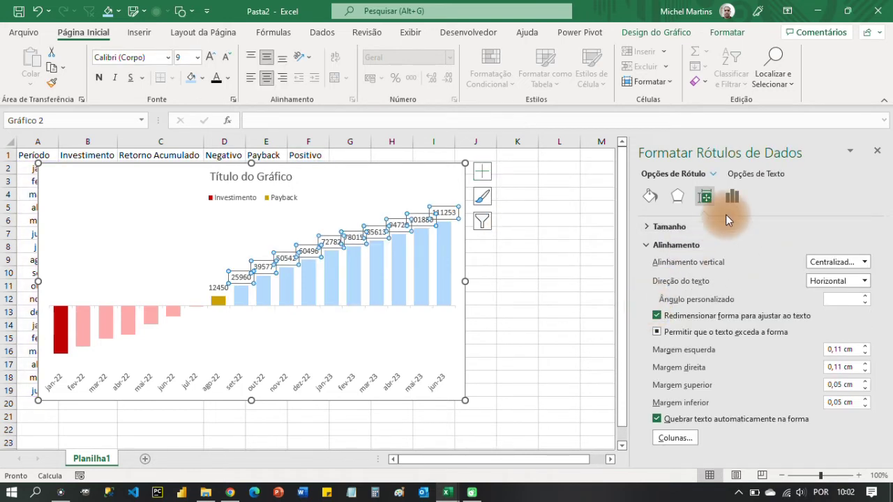
left_click(864, 283)
left_click(822, 398)
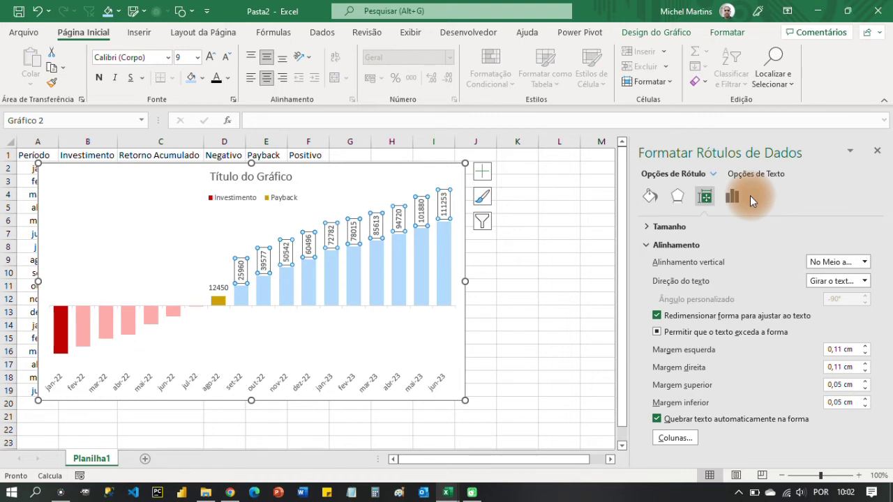
left_click(732, 196)
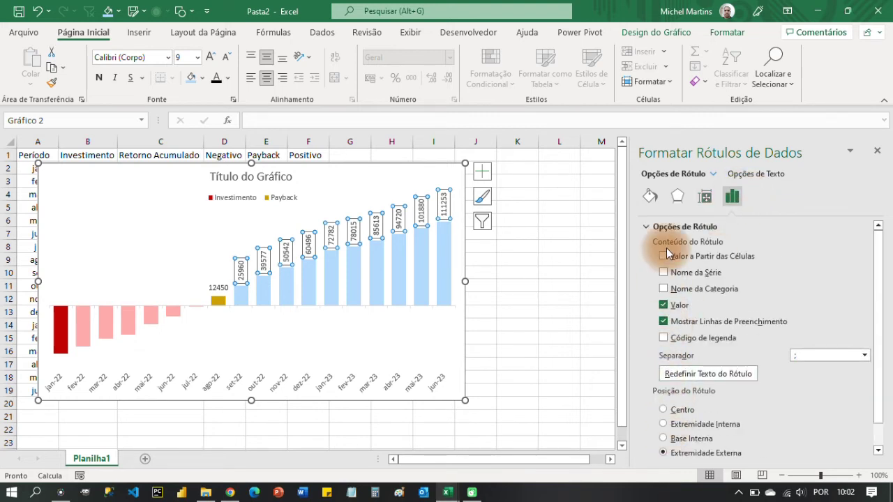
left_click(666, 439)
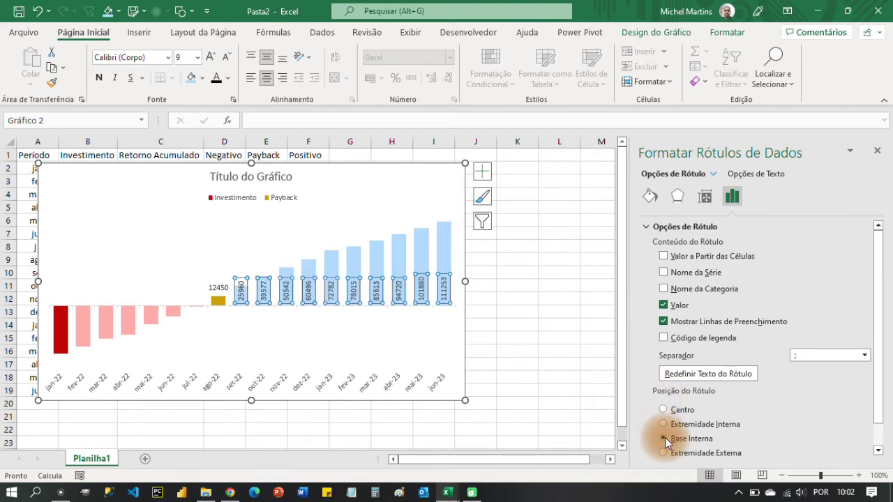
left_click(512, 282)
Step: Move the chart clear of the data table and format B2:F19 with thousands separators and no decimals
left_click_drag(465, 190, 565, 392)
left_click_drag(100, 168, 209, 343)
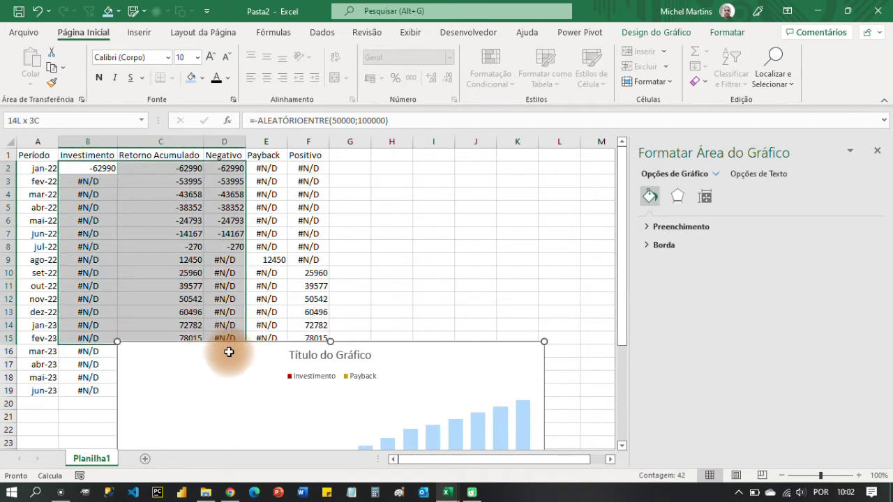
left_click_drag(355, 345, 464, 207)
left_click_drag(93, 167, 309, 390)
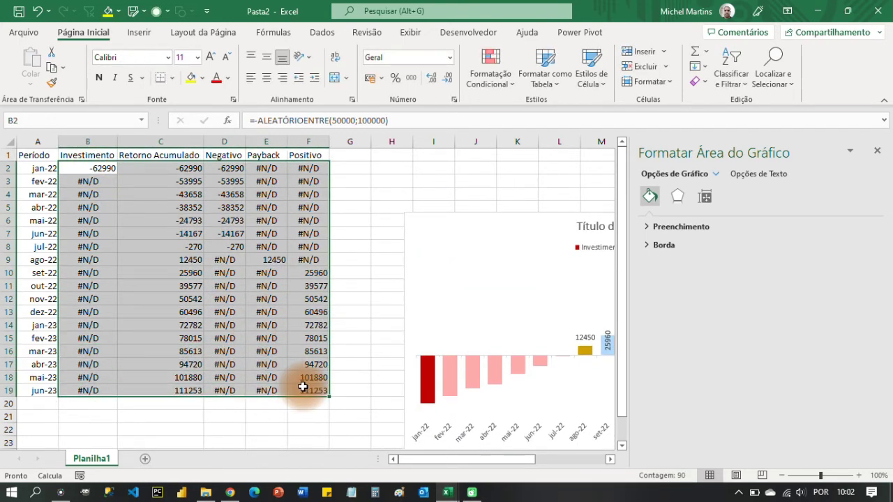
left_click(410, 81)
left_click(447, 78)
left_click(447, 78)
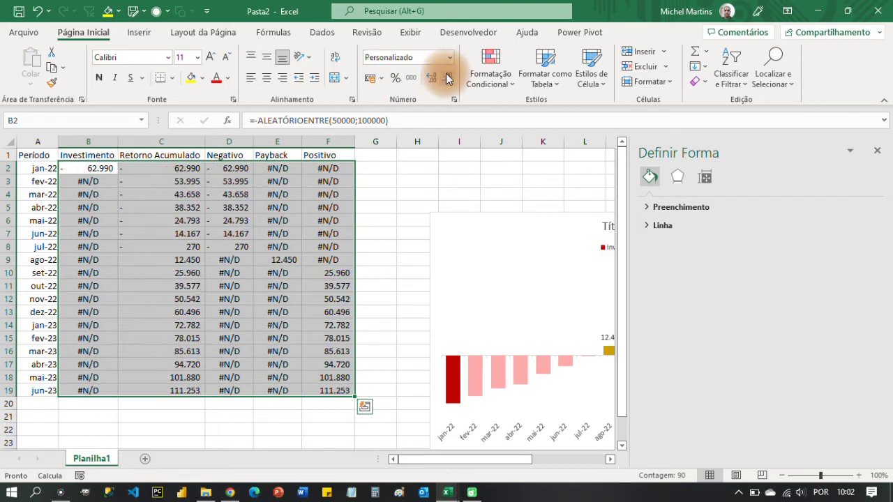
Step: Place the chart back over the data table, enlarged to reach column J and row 21, and hide the worksheet gridlines
left_click_drag(484, 219, 90, 156)
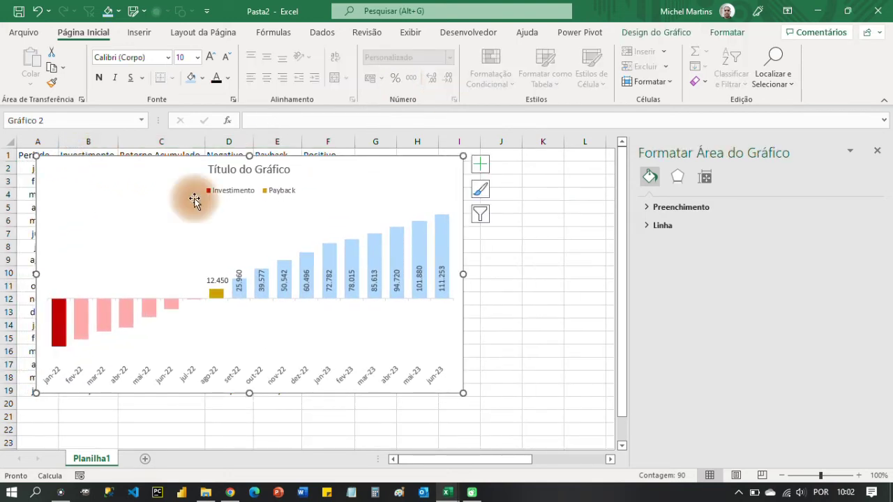
left_click_drag(463, 392, 524, 423)
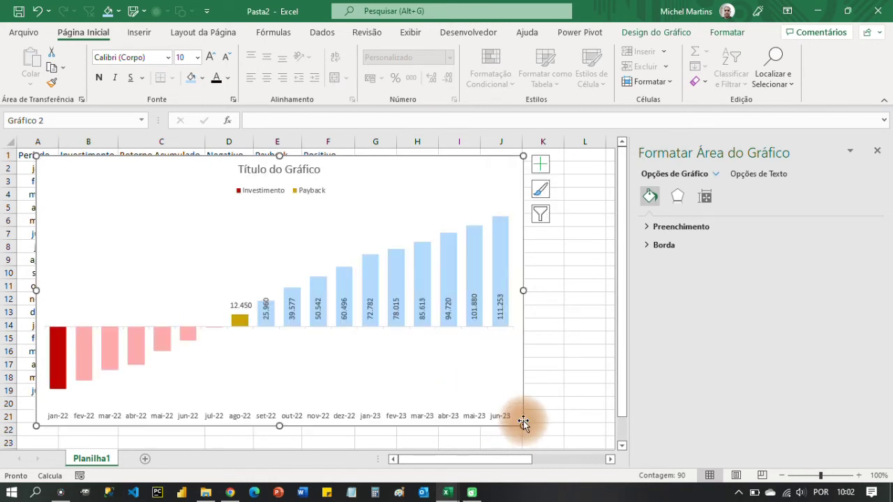
left_click(557, 301)
left_click(410, 32)
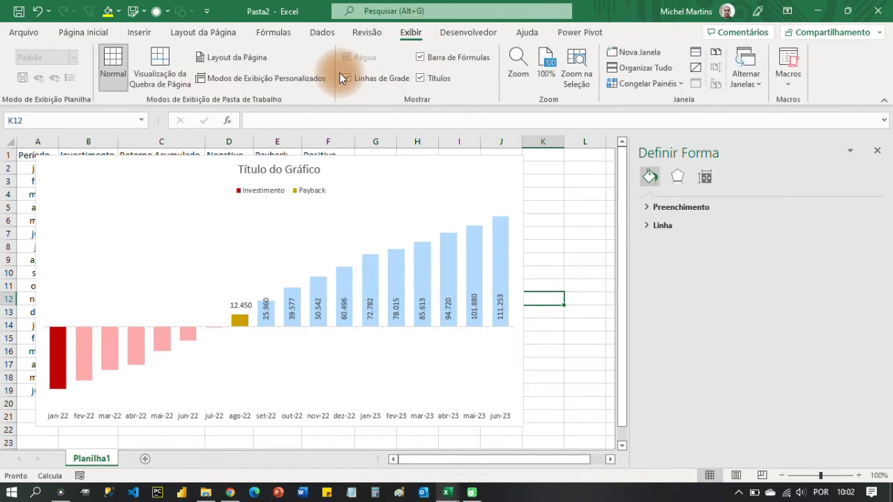
Step: Increase the font size of the Payback data label to 11
left_click(237, 305)
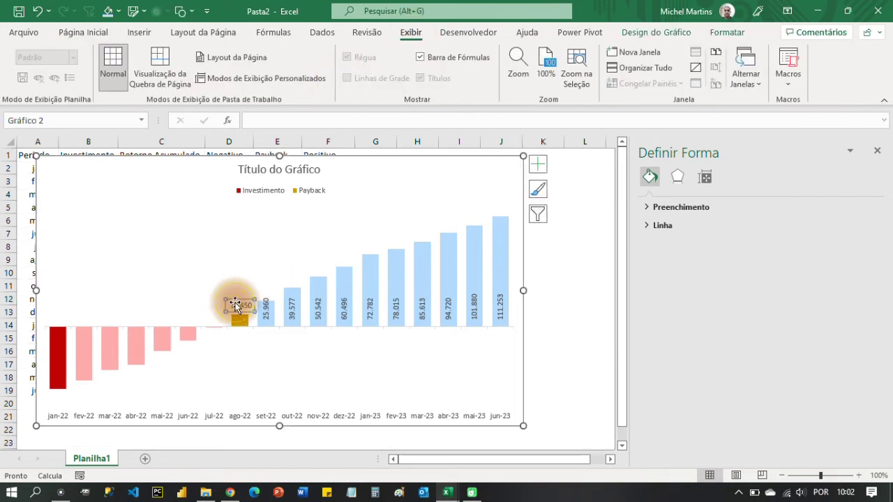
left_click(237, 305)
left_click(98, 33)
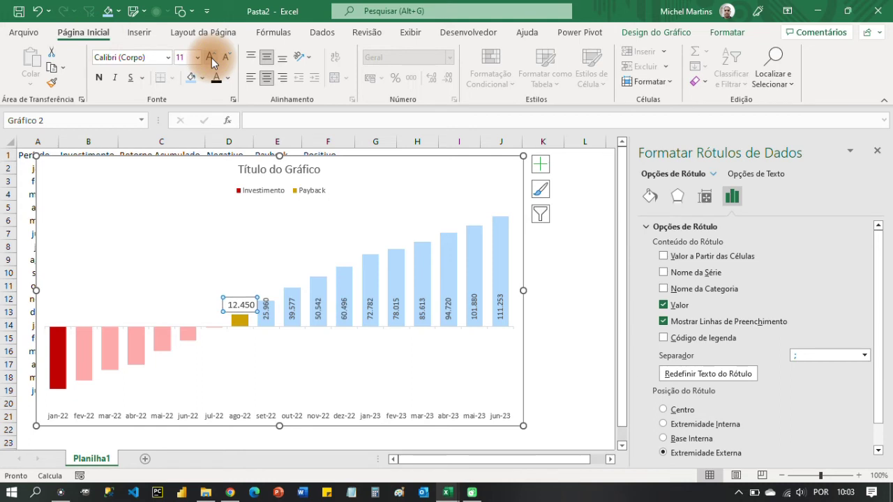
left_click(227, 77)
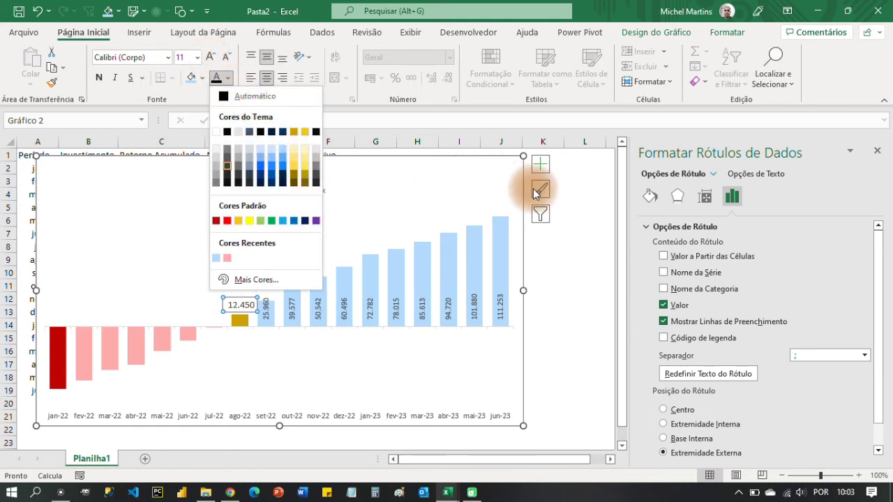
key("Escape")
left_click(567, 305)
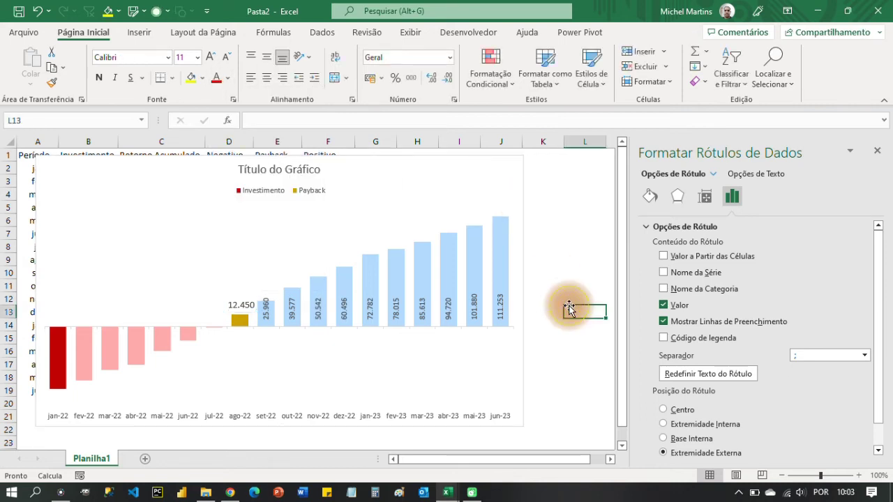
Step: Apply a gradient fill to the chart area
left_click(523, 189)
left_click(651, 227)
left_click(657, 276)
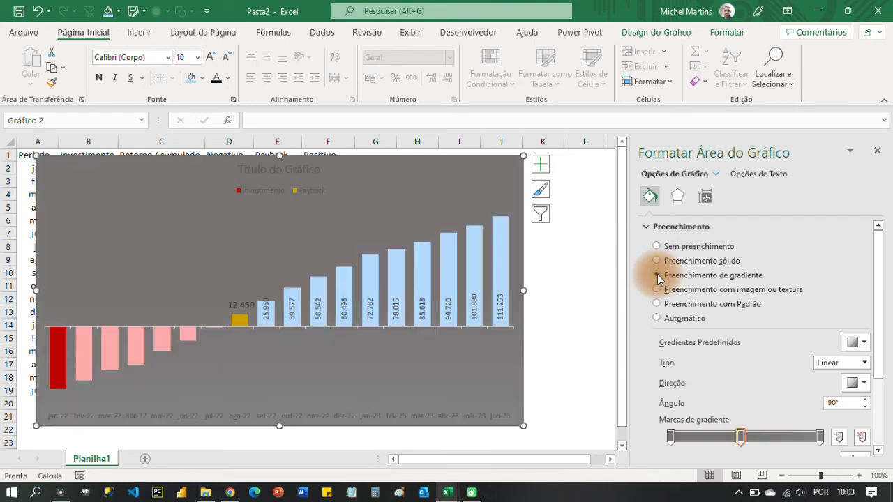
Step: Color the chart area's first two gradient stops with the light gray theme color darkened 50%, and the last with white darkened 50%
left_click_drag(878, 249, 880, 325)
left_click(671, 329)
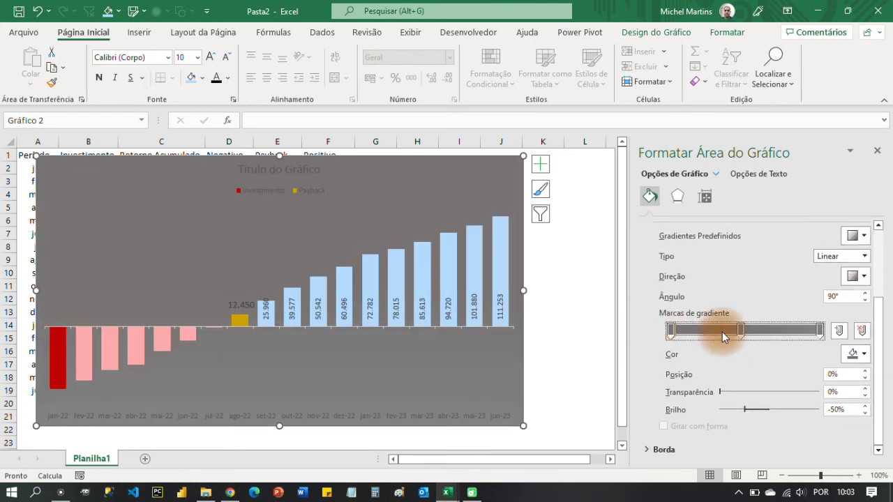
left_click(854, 355)
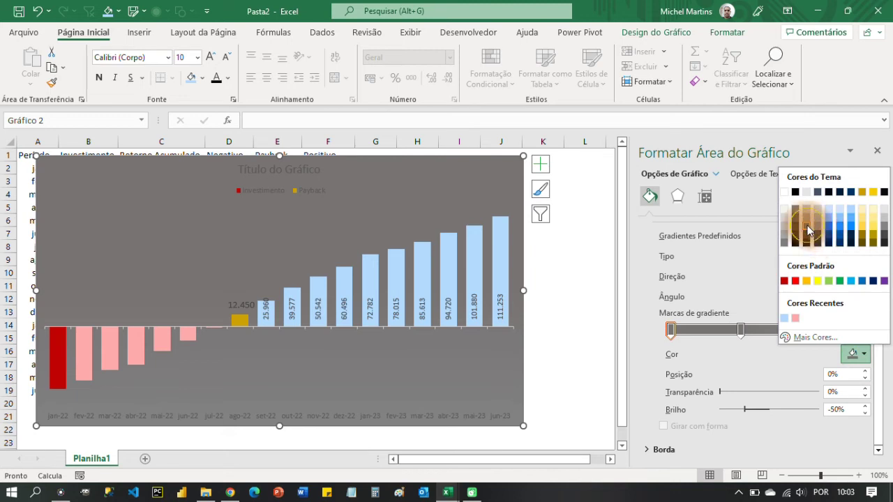
left_click(807, 230)
left_click(741, 329)
left_click(854, 355)
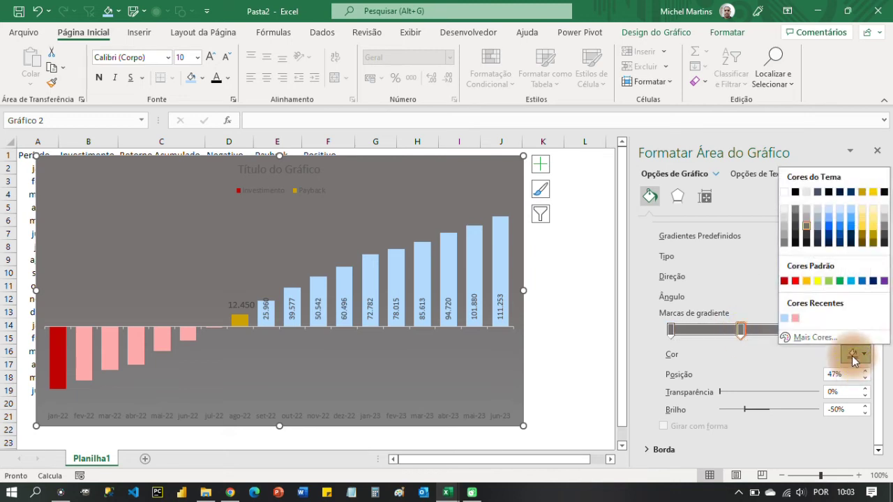
left_click(807, 231)
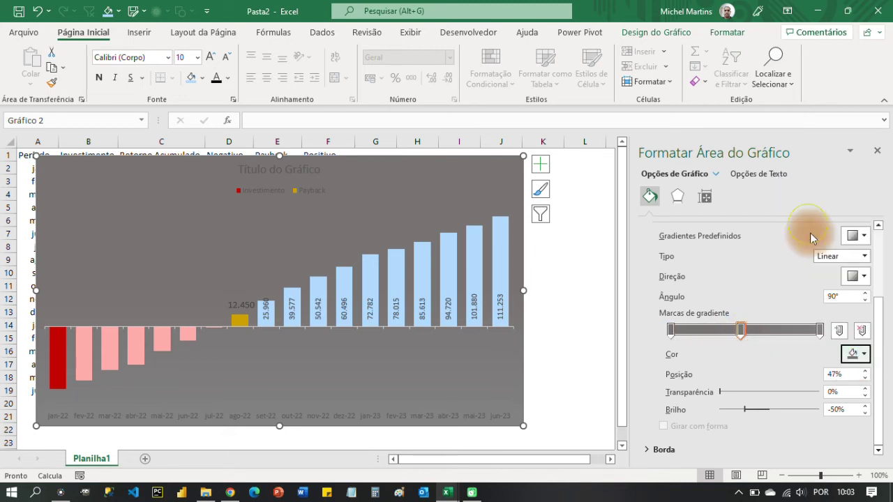
left_click(820, 331)
left_click(855, 354)
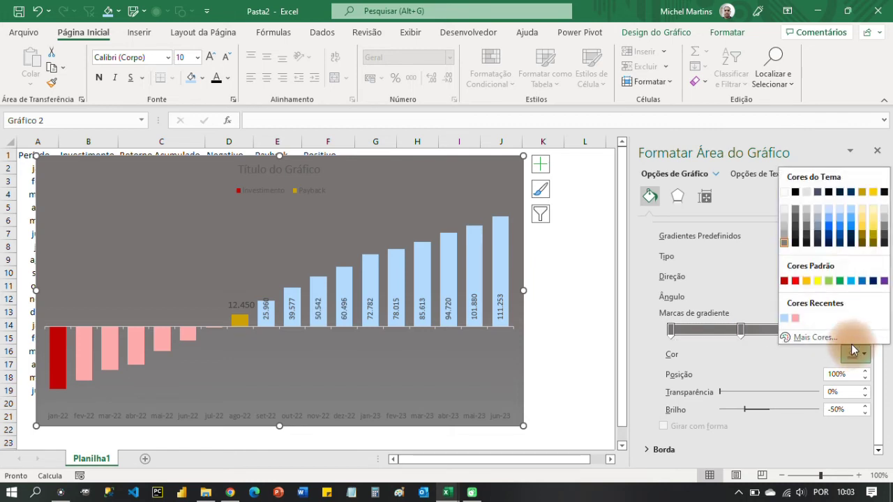
left_click(784, 246)
left_click(578, 297)
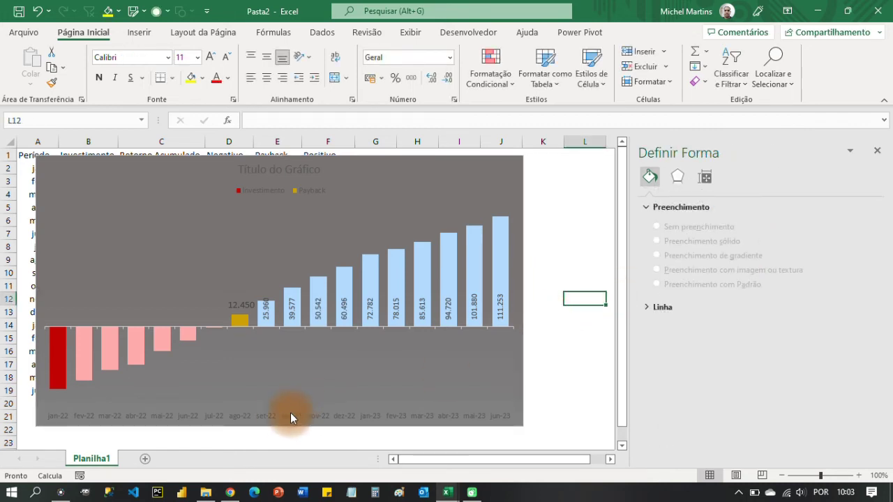
Step: Change the font color of the chart's horizontal axis month labels to white
left_click(276, 416)
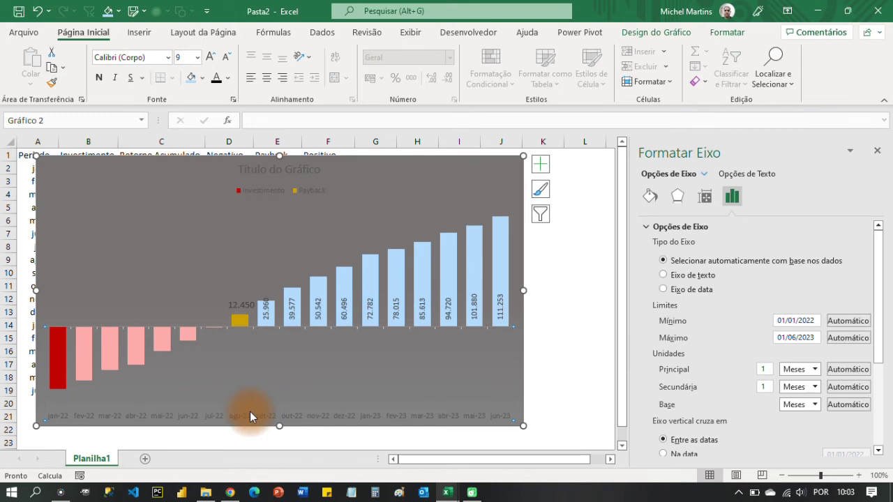
left_click(228, 77)
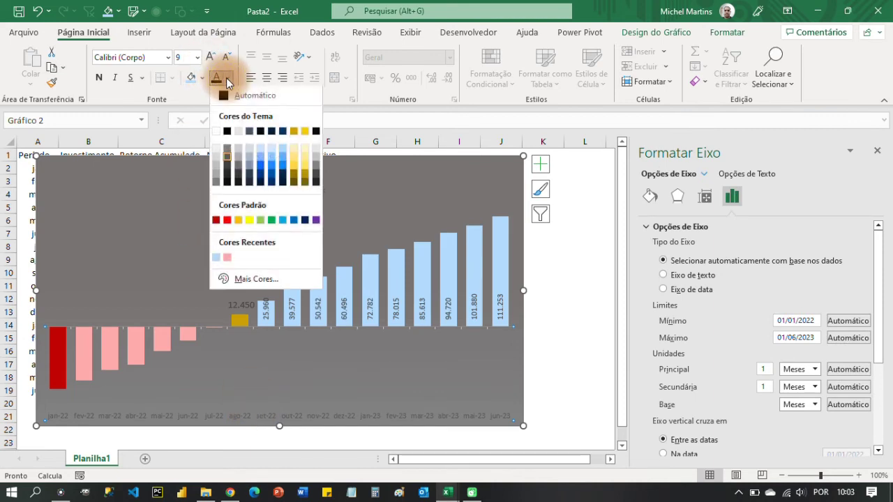
left_click(217, 132)
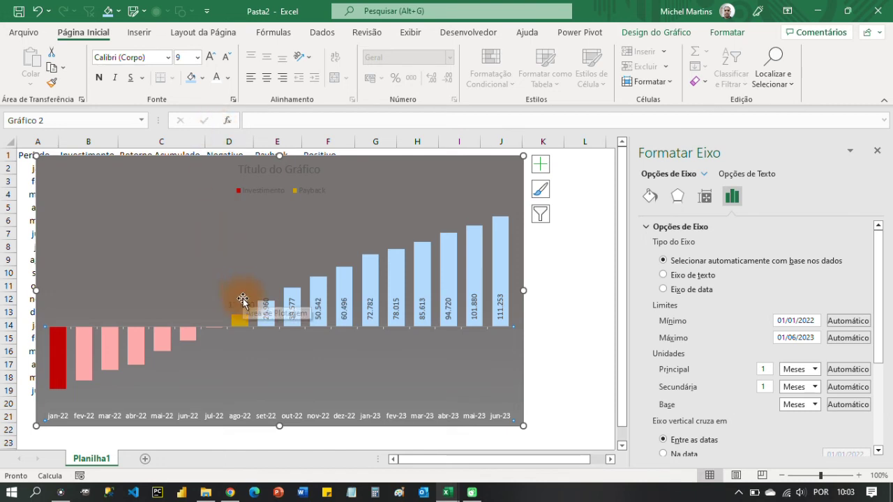
Step: Set the font color of the light blue columns' data labels to black
left_click(265, 309)
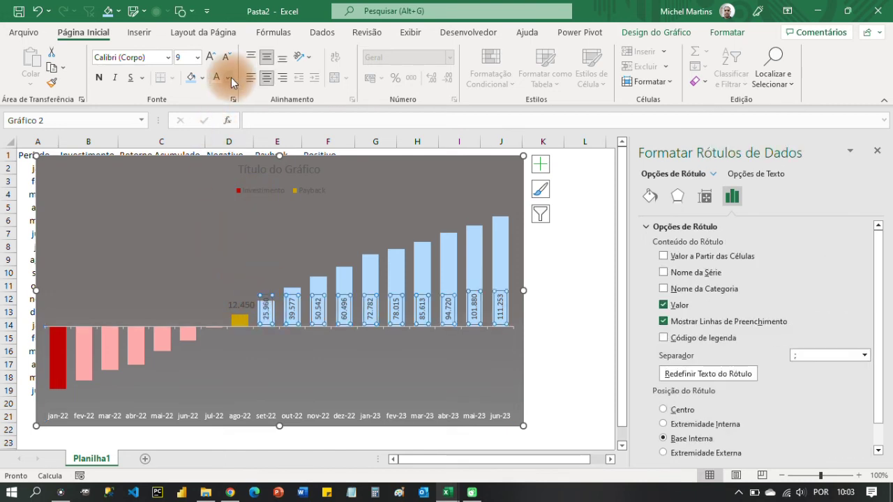
left_click(228, 77)
left_click(228, 132)
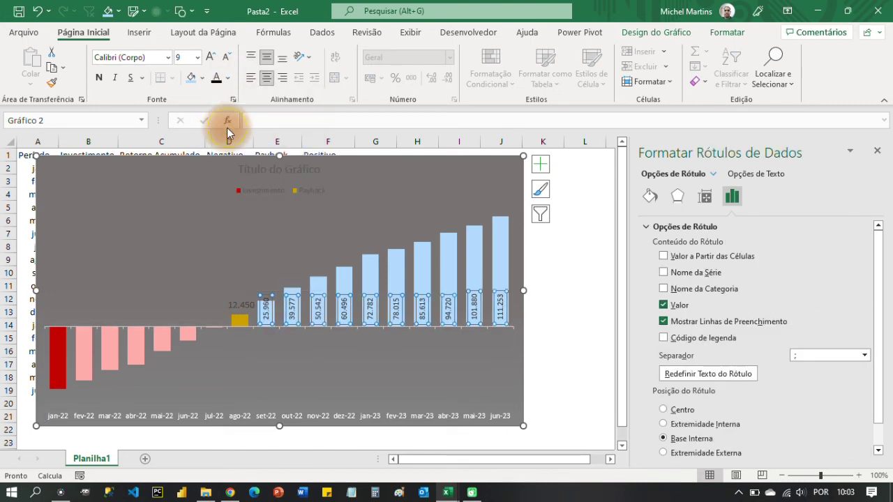
Step: Make the Payback column's data label bold and color it with a light gold theme shade
left_click(236, 304)
left_click(227, 77)
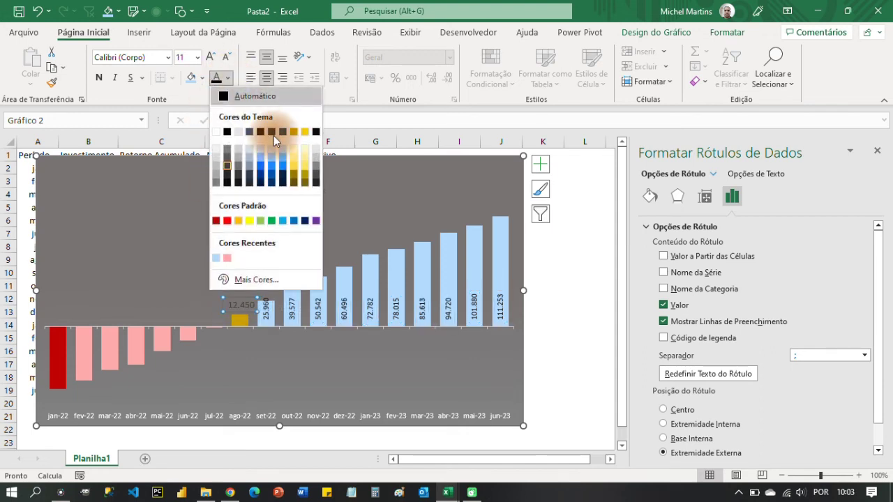
left_click(296, 172)
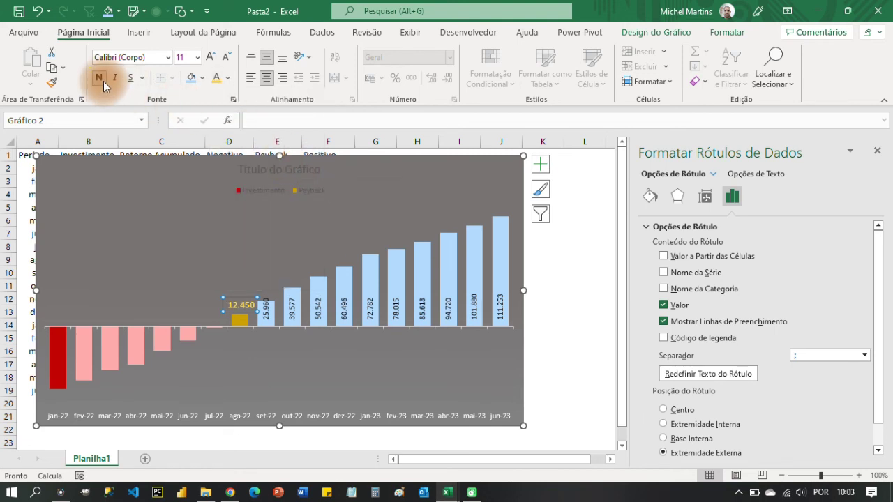
Step: Increase the chart legend's font size to 10.5 and color its text white
left_click(307, 191)
left_click(211, 58)
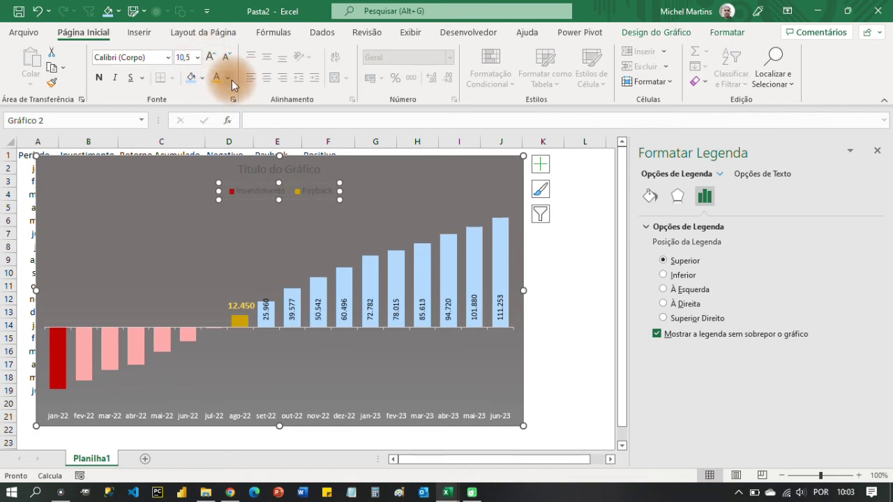
left_click(231, 79)
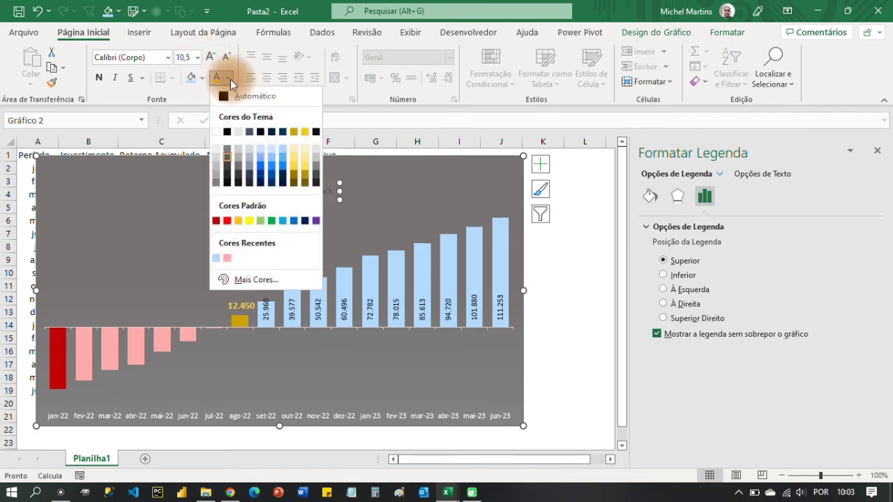
left_click(224, 130)
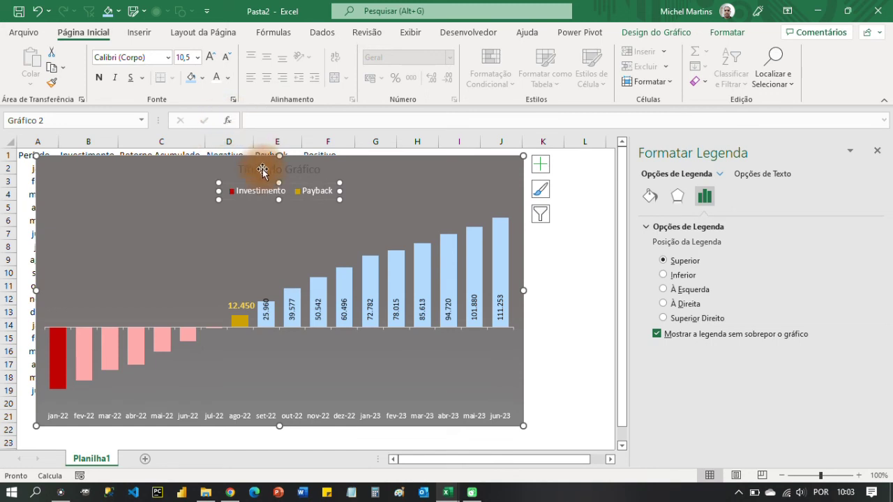
Step: Replace the placeholder chart title with "Payback simples"
left_click(265, 169)
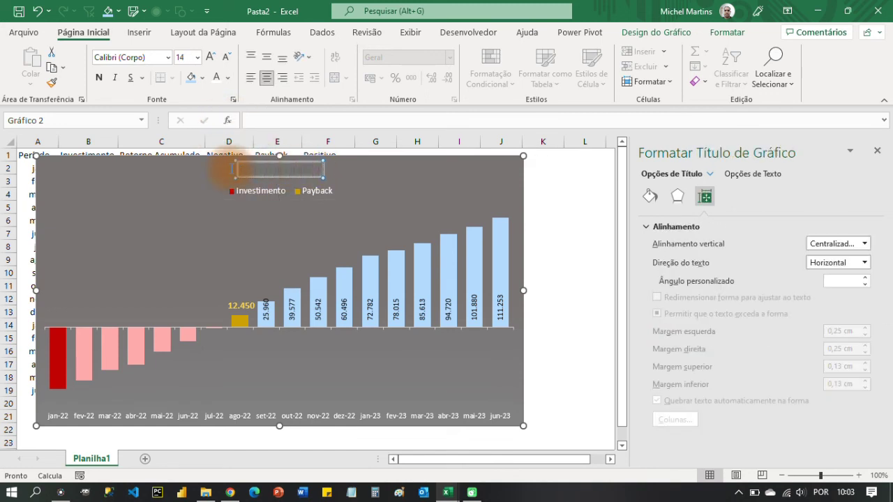
key("Delete")
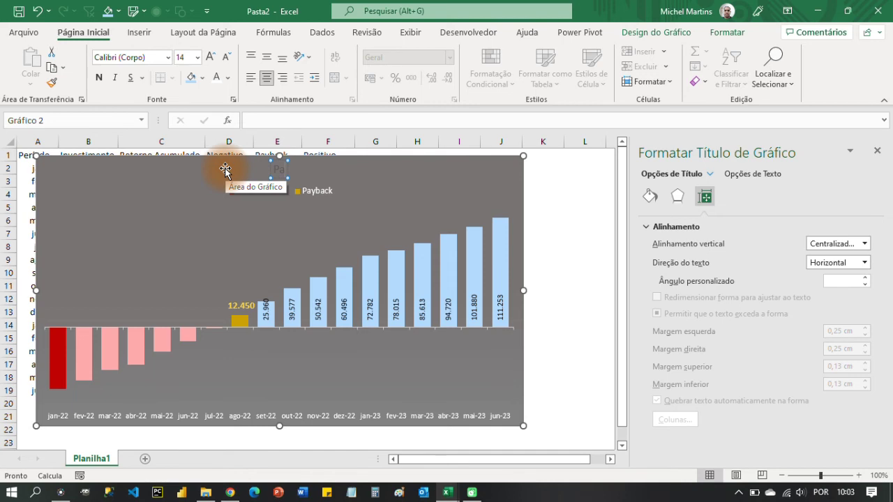
type("Payback simples")
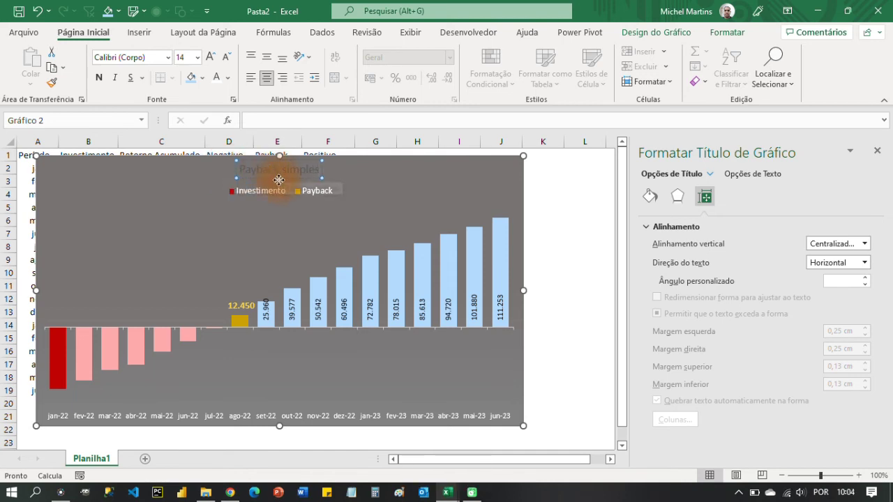
Step: Enlarge the chart title's font to size 32 and color it white
left_click(278, 179)
left_click(211, 59)
left_click(211, 60)
left_click(210, 58)
left_click(211, 59)
left_click(210, 59)
left_click(210, 58)
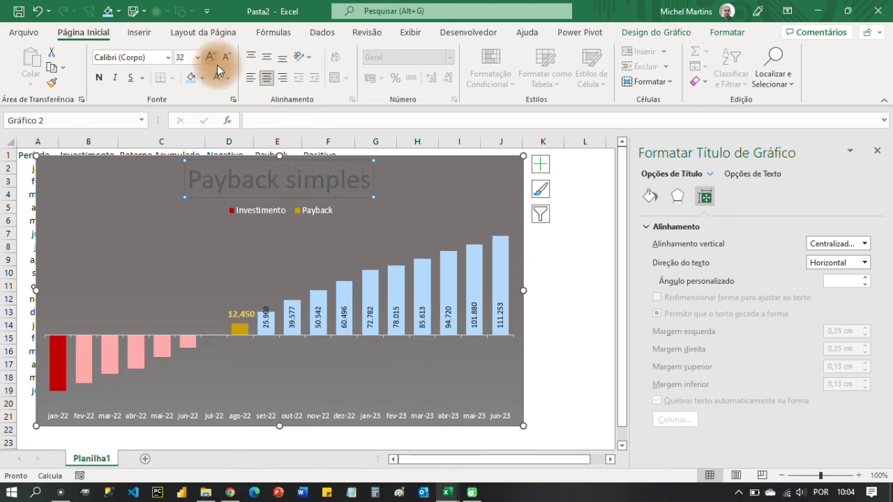
left_click(218, 81)
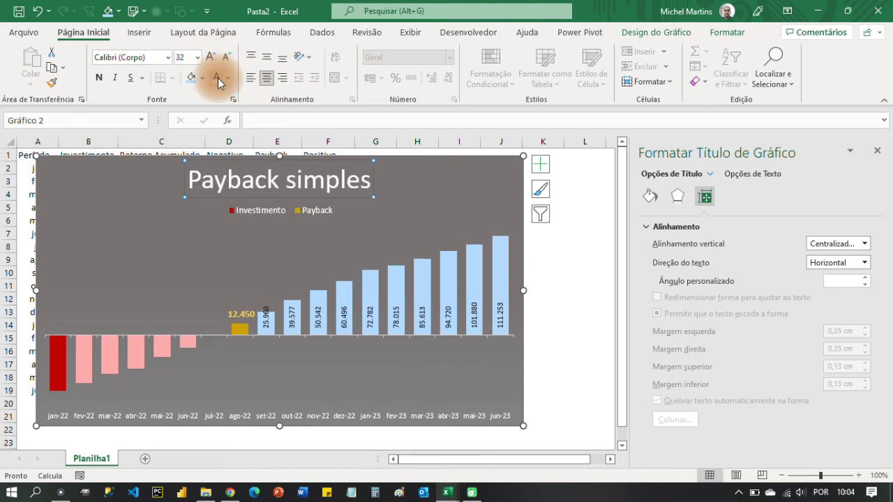
Step: Deselect the chart and recalculate the worksheet repeatedly to examine how the payback chart responds to new data
left_click(548, 269)
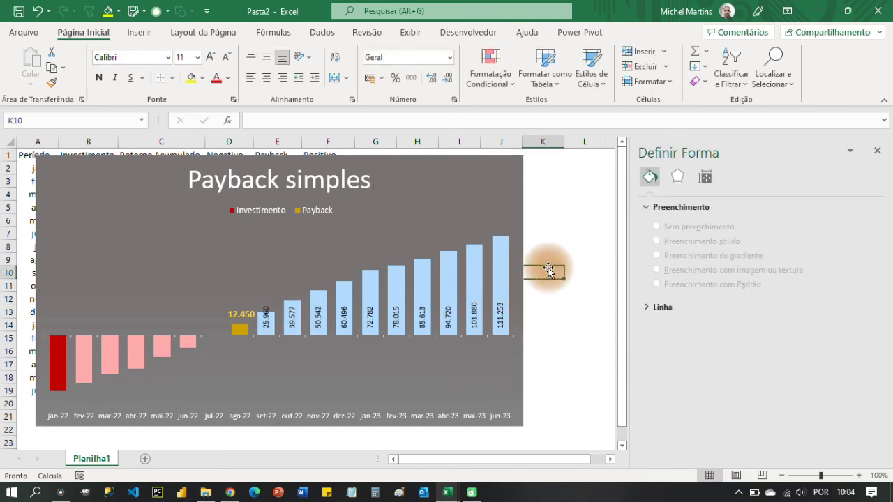
key("F9")
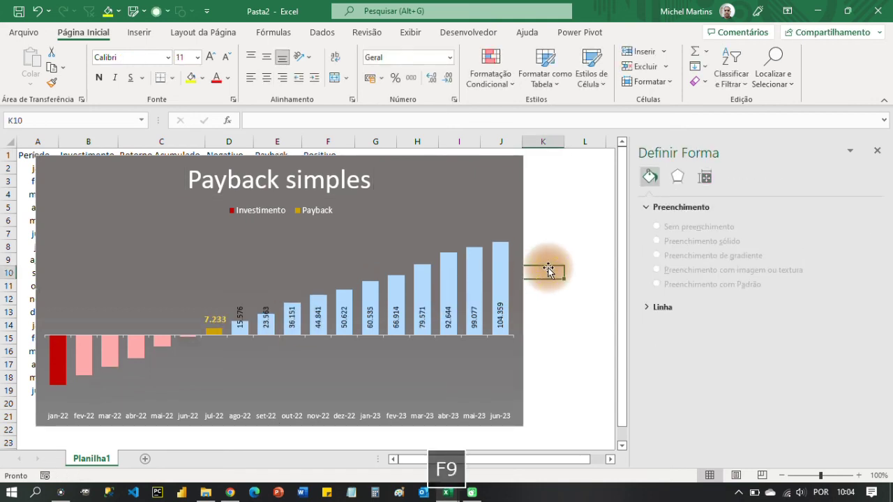
key("F9")
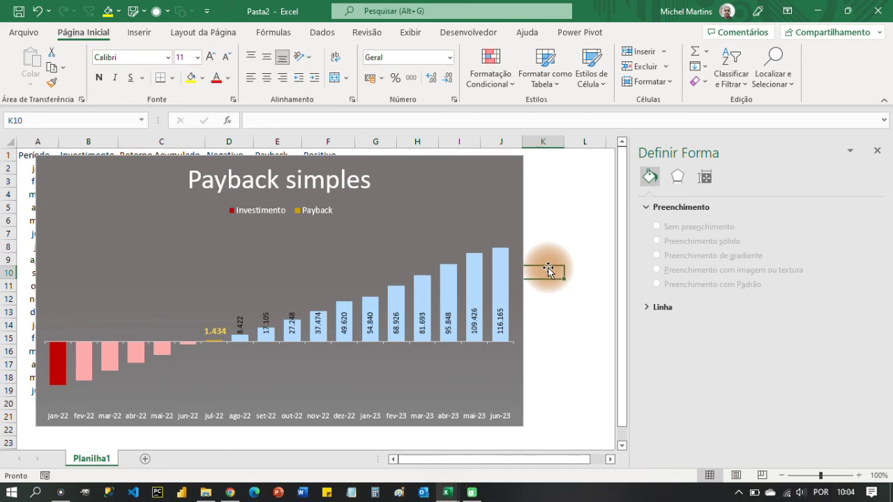
key("F9")
key("F9")
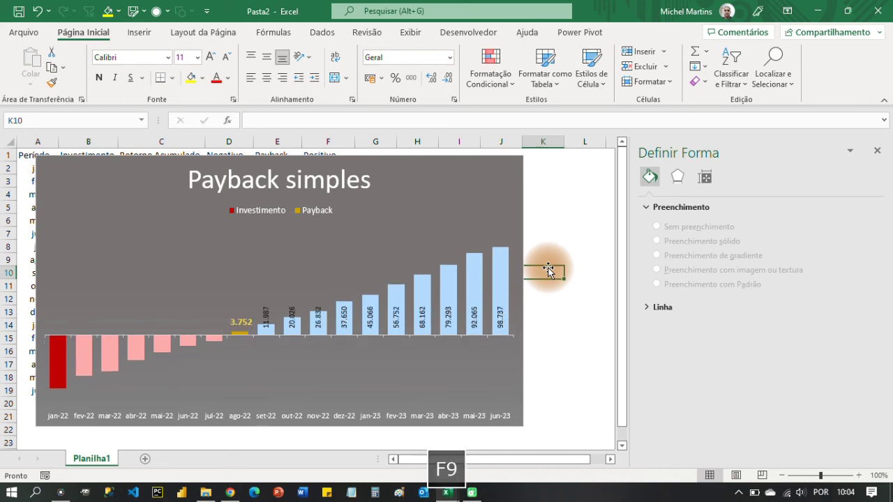
key("F9")
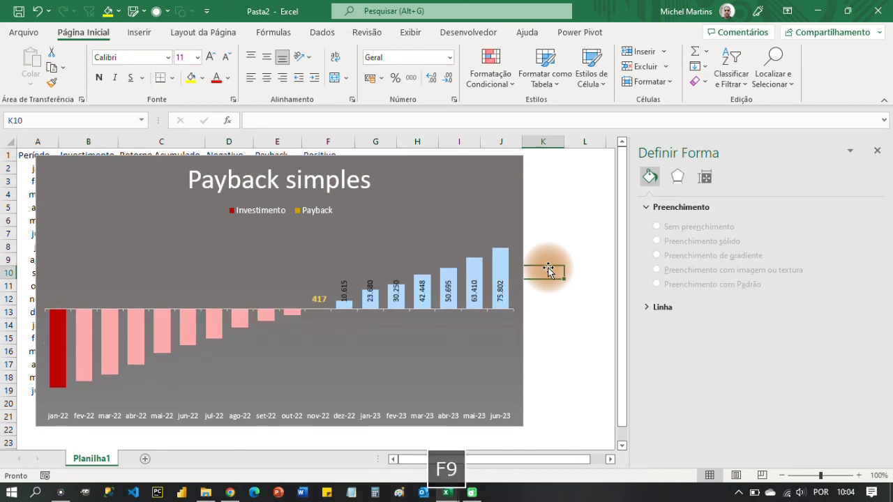
key("F9")
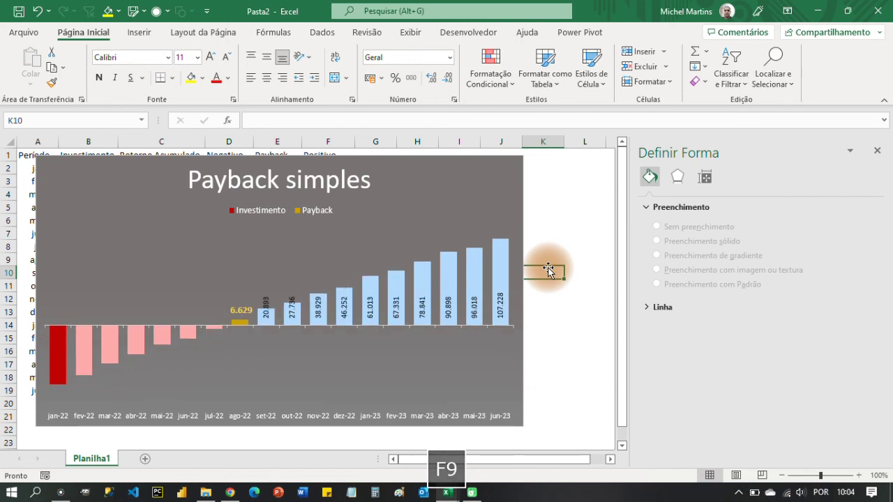
key("F9")
key("F9")
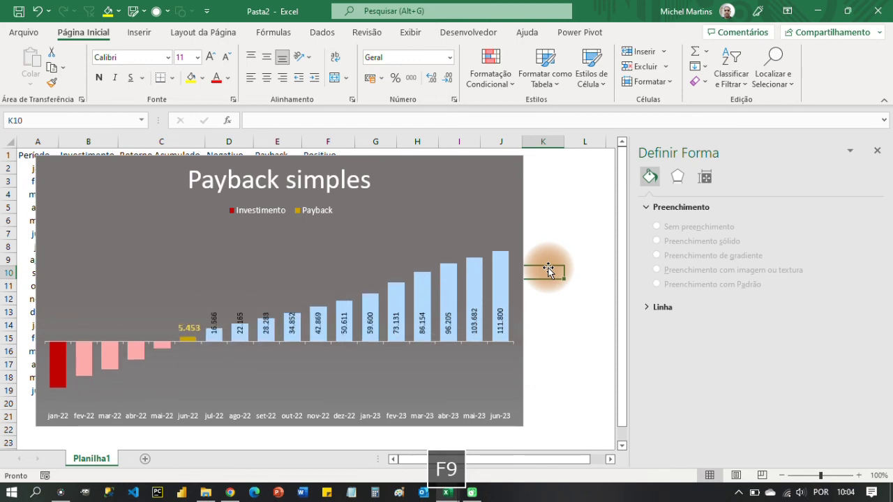
key("F9")
key("F9")
key("F9")
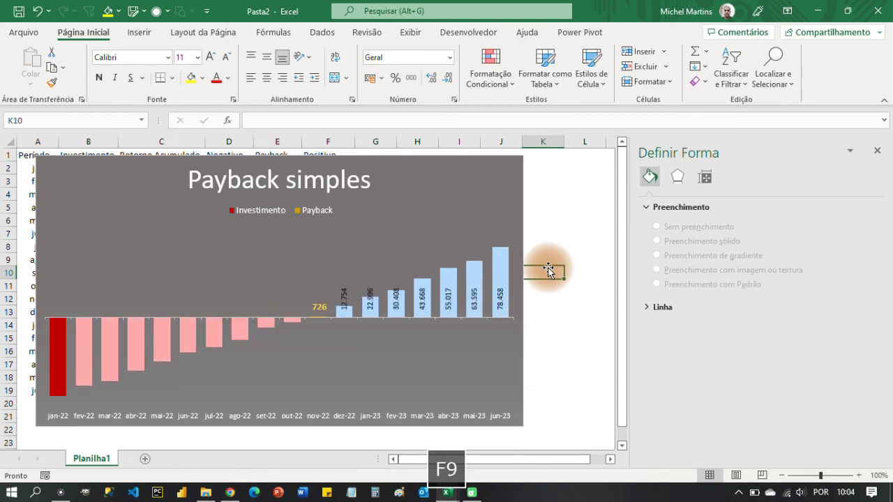
key("F9")
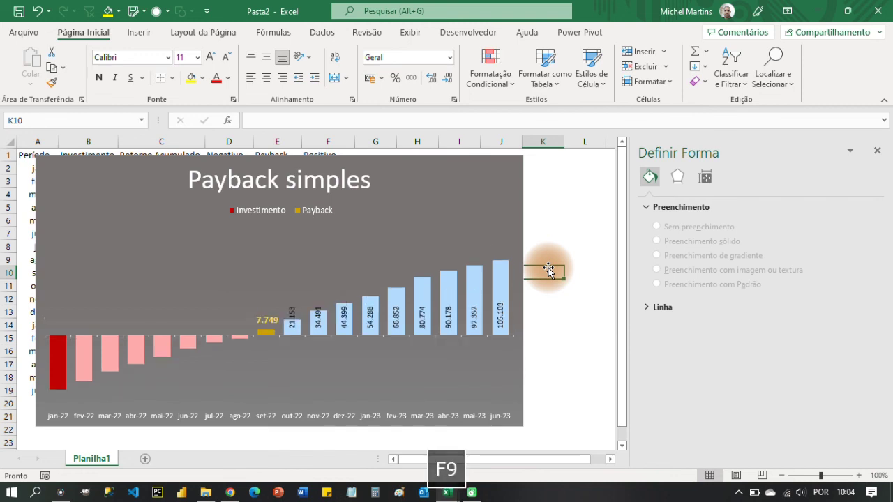
key("F9")
key("F9")
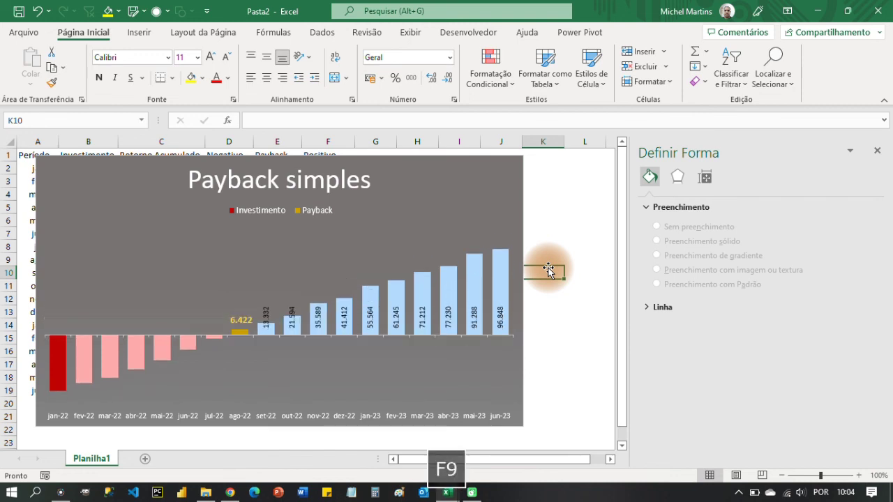
key("F9")
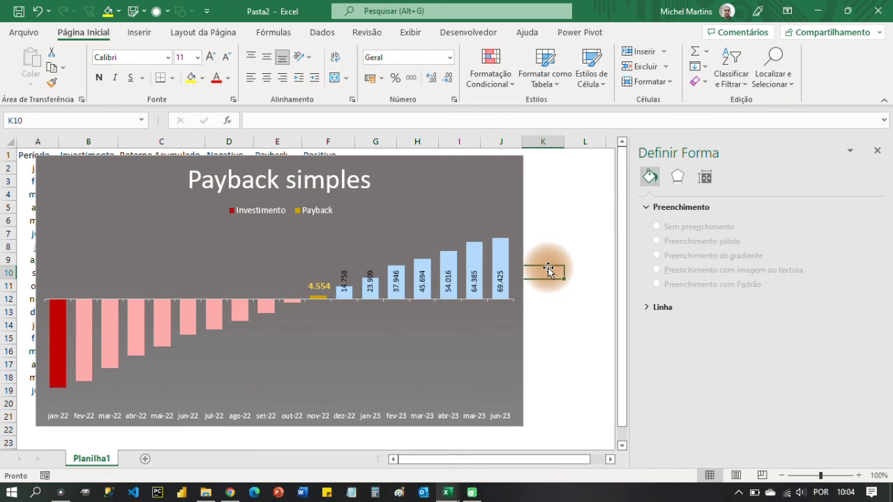
key("F9")
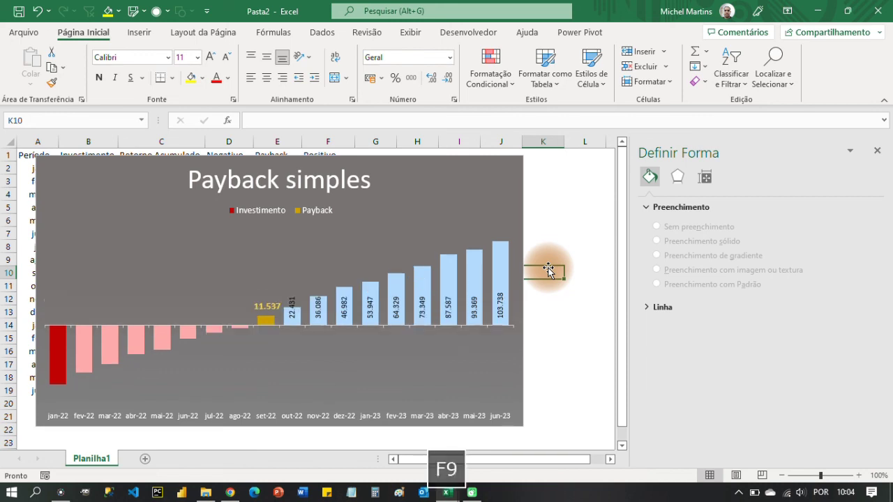
key("F9")
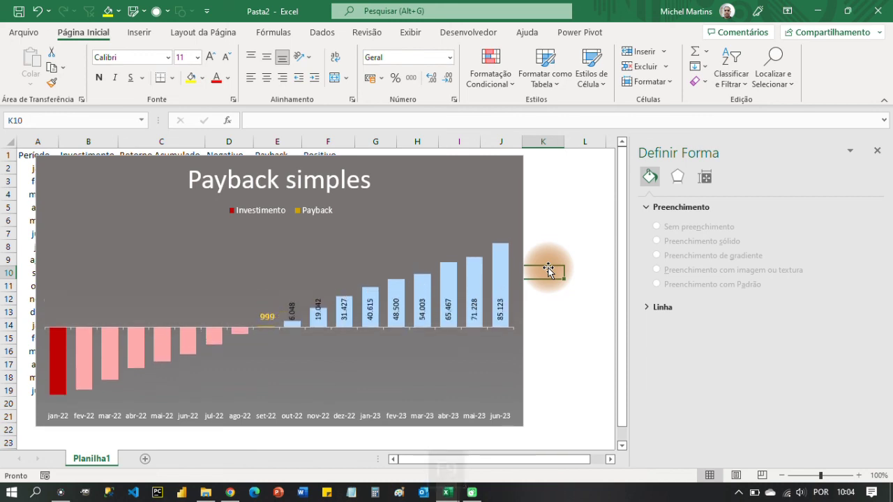
key("F9")
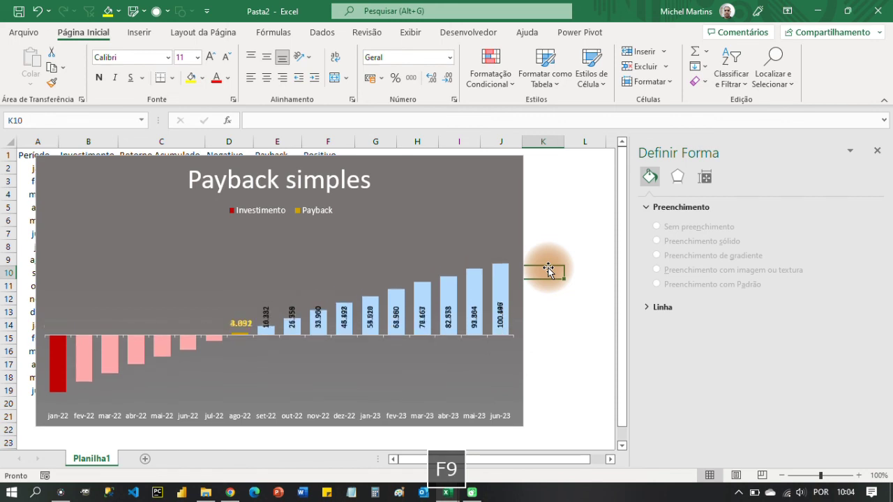
key("F9")
key("F9")
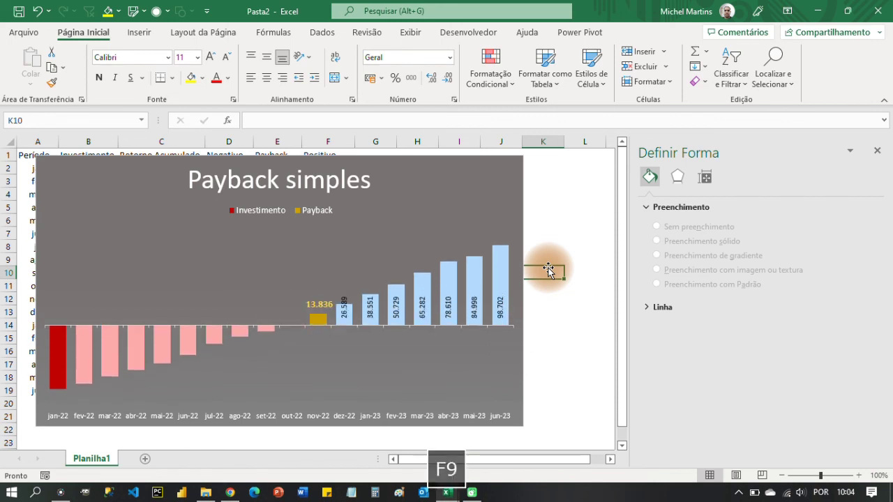
key("F9")
key("F9")
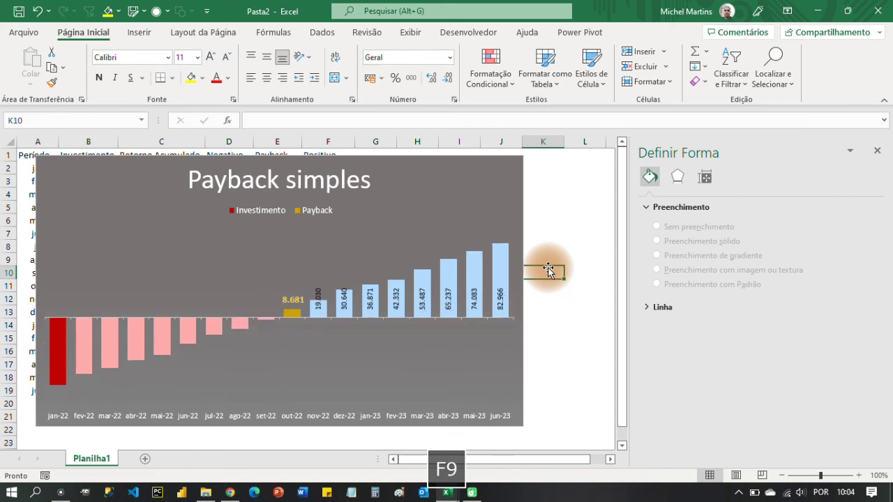